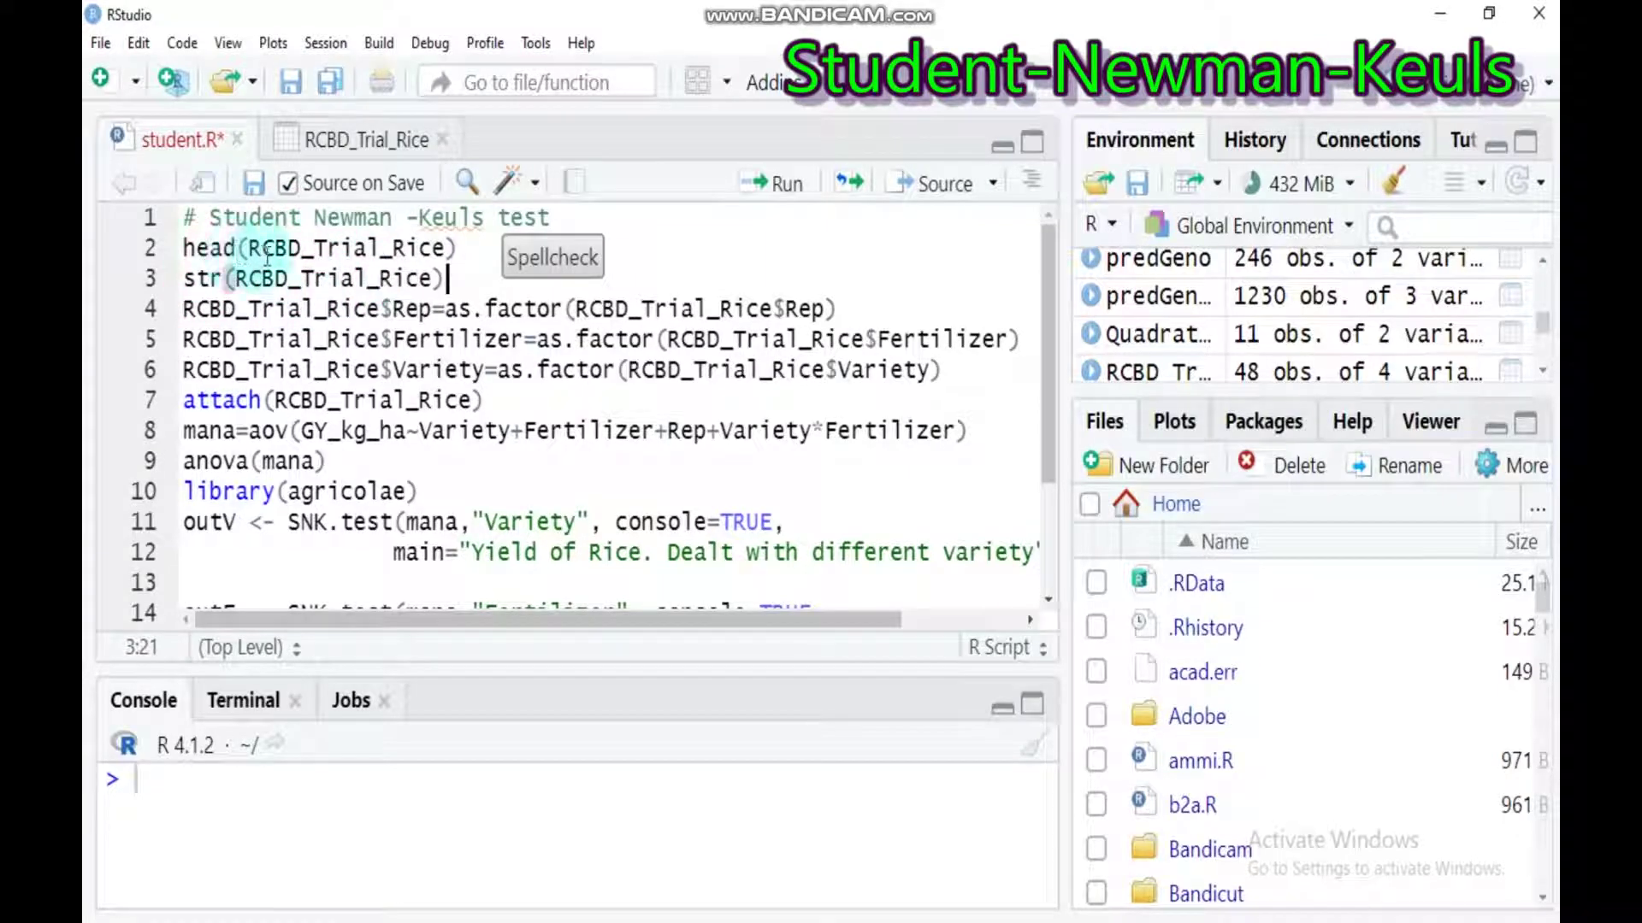
Run head on RCBD_Trial_Rice and read the first rows of the dataset in the enlarged console output
{"action": "left_click", "coordinate": [467, 249]}
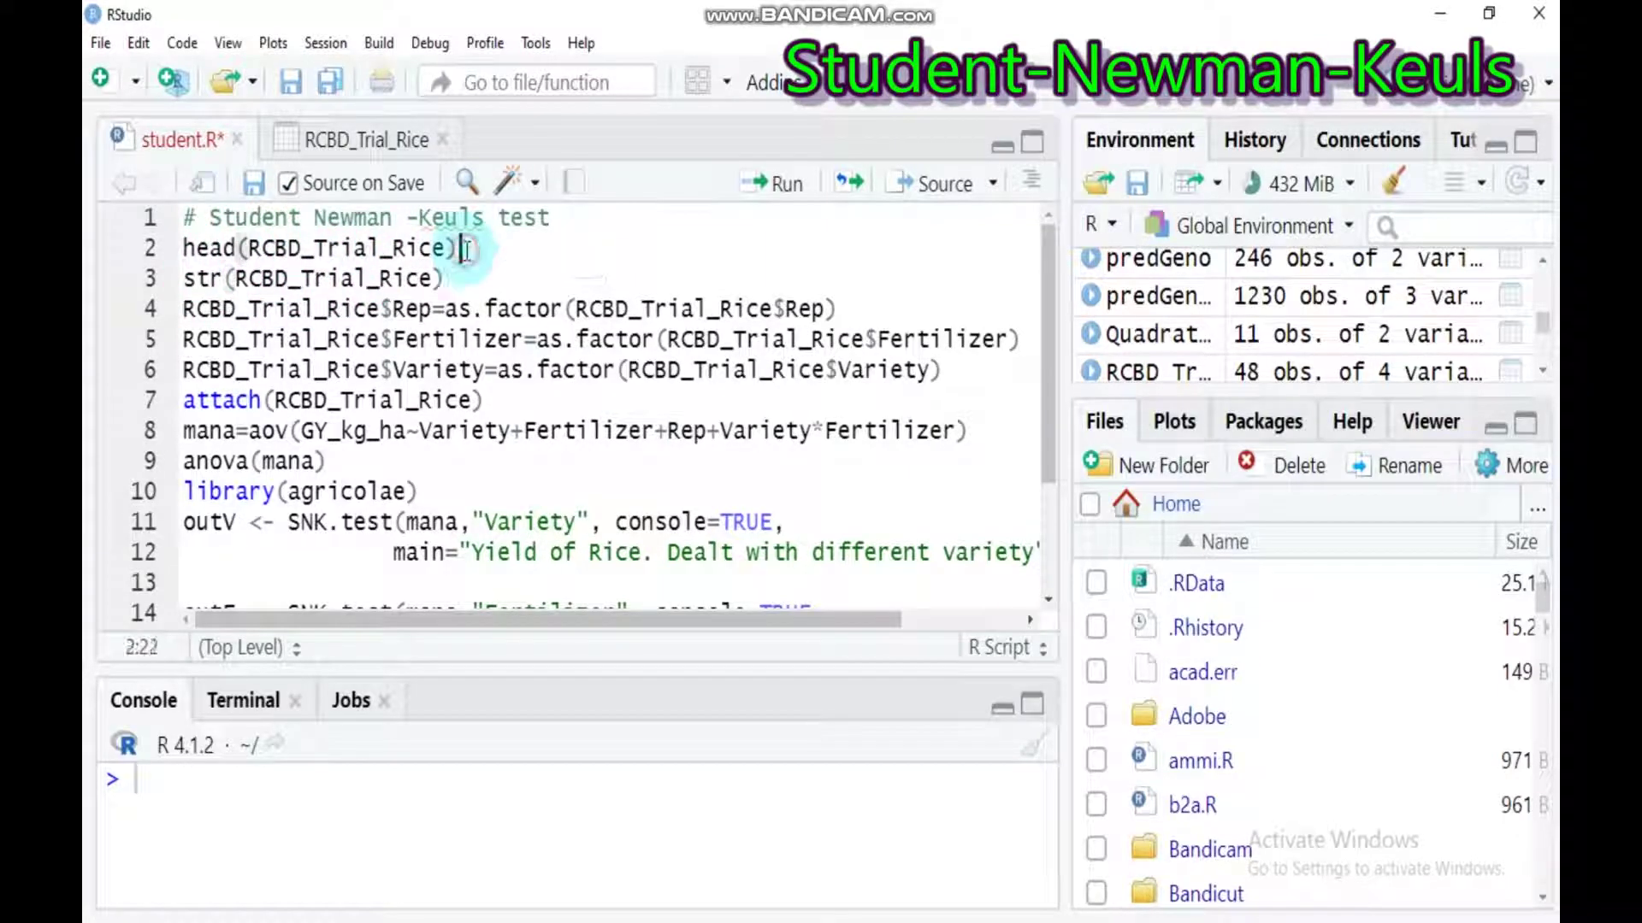
{"action": "left_click", "coordinate": [782, 190]}
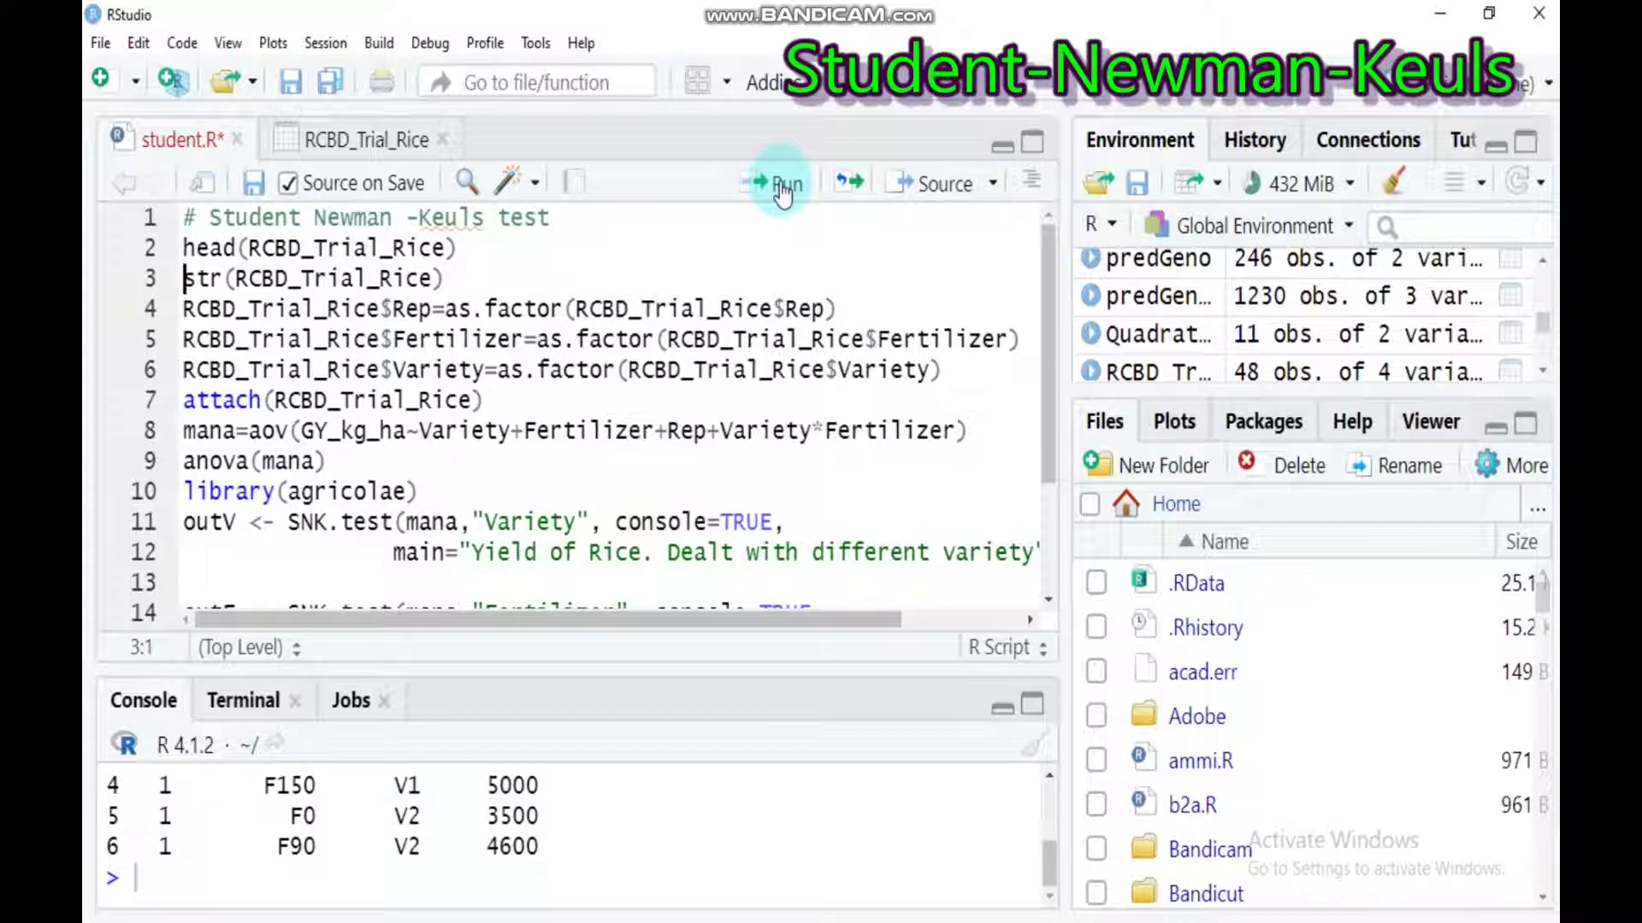
{"action": "left_click", "coordinate": [1034, 711]}
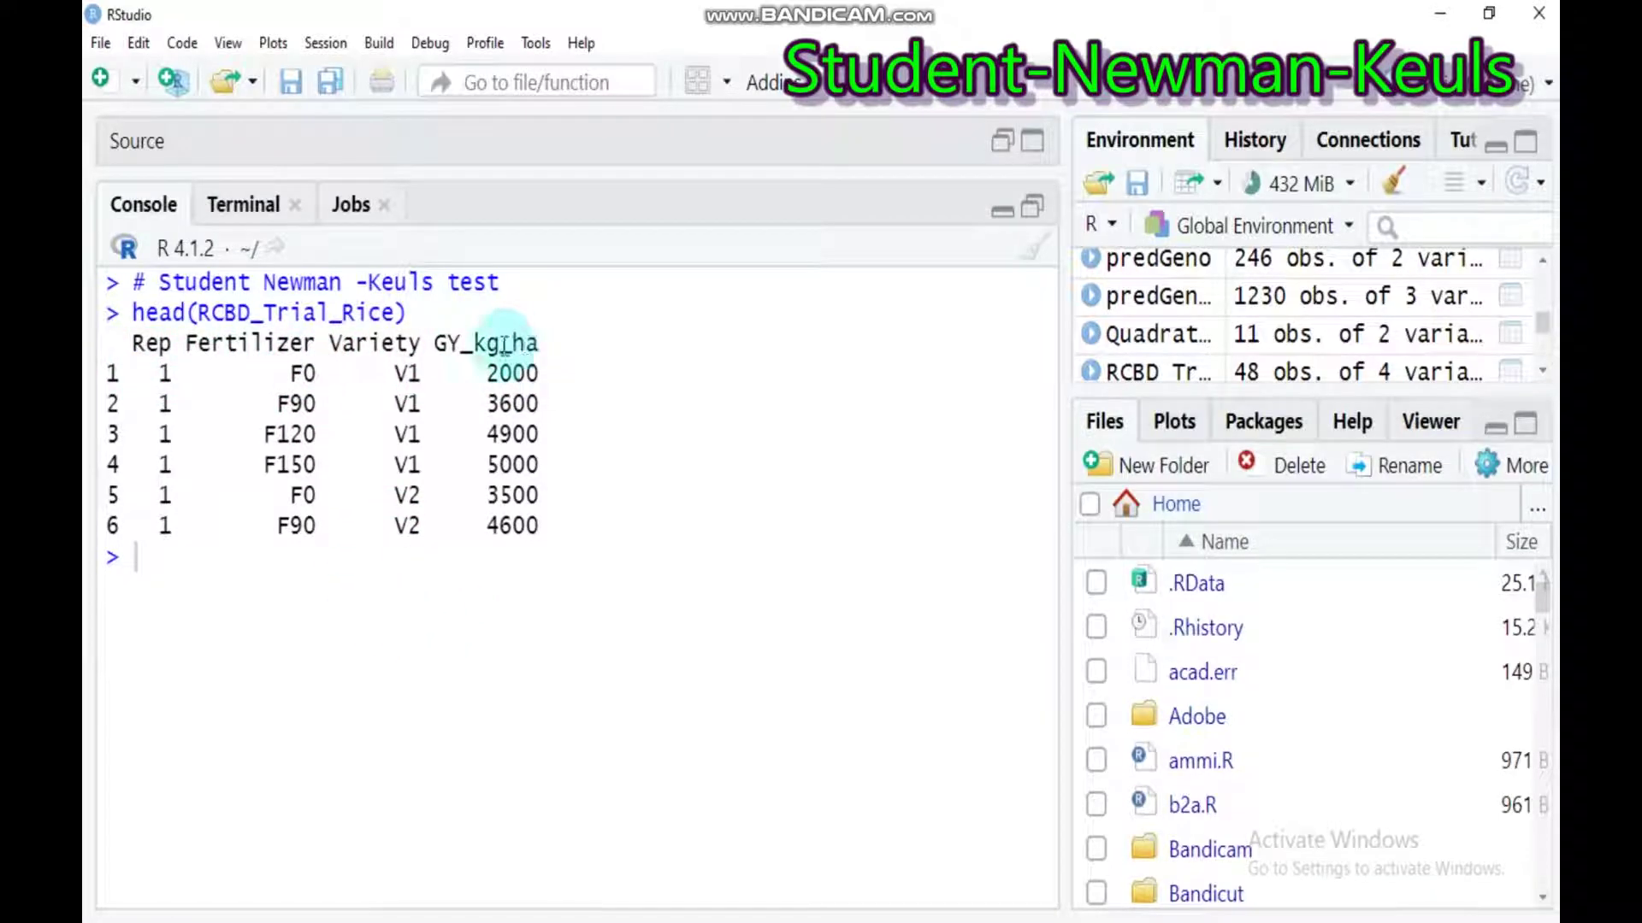
{"action": "left_click", "coordinate": [1033, 209]}
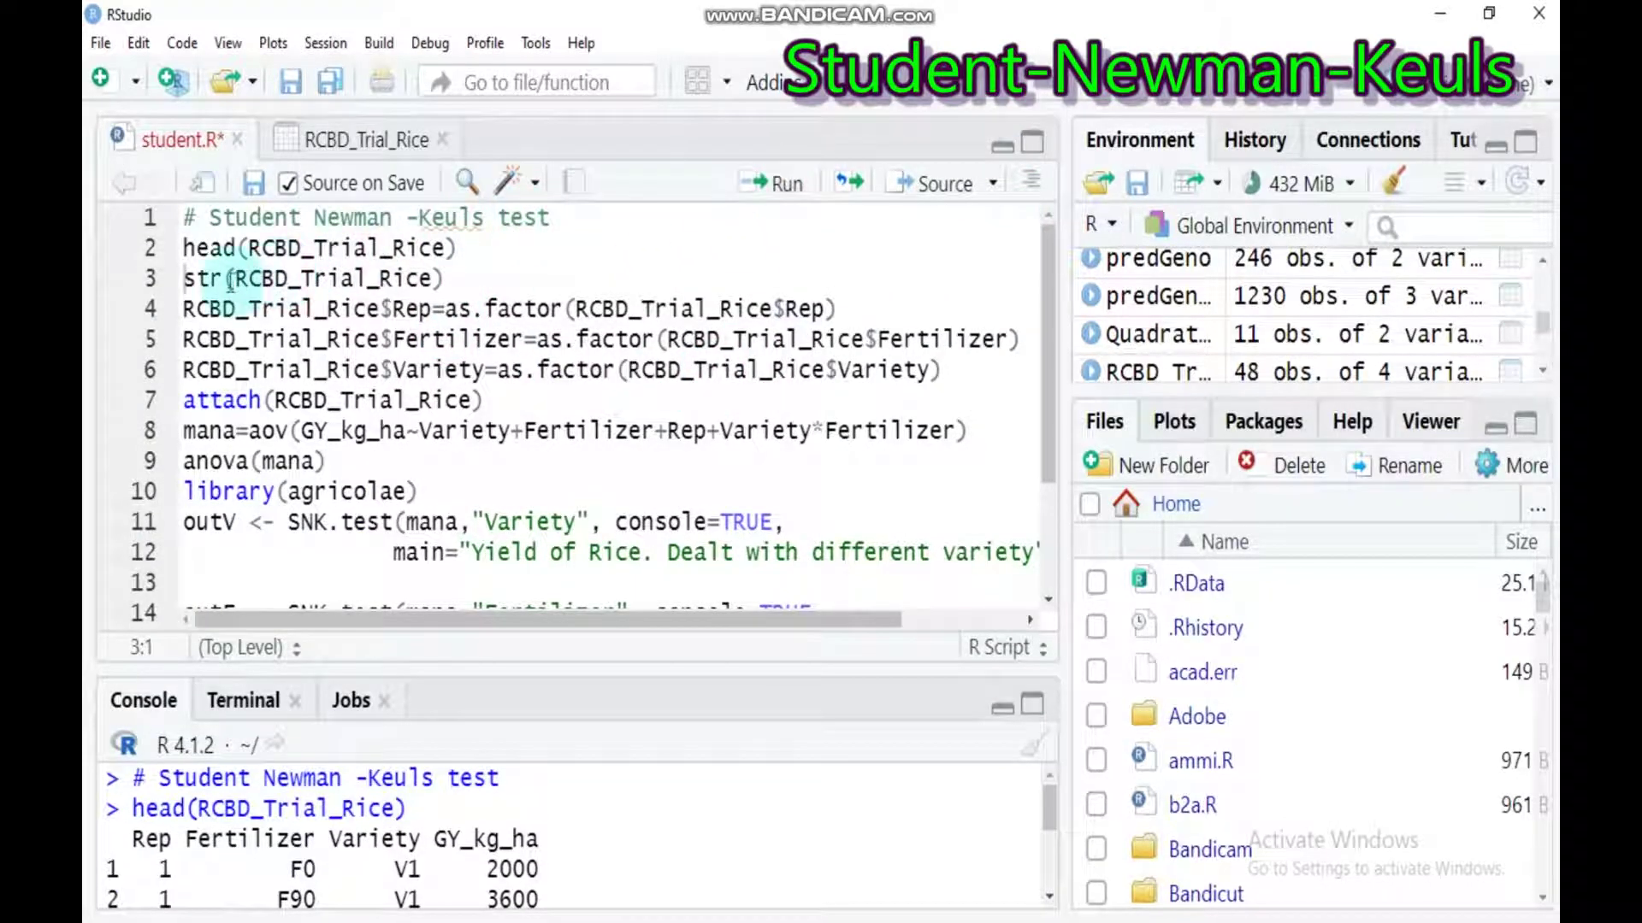
Run str on RCBD_Trial_Rice and inspect the data type of each variable in the full console output
{"action": "left_click", "coordinate": [436, 279]}
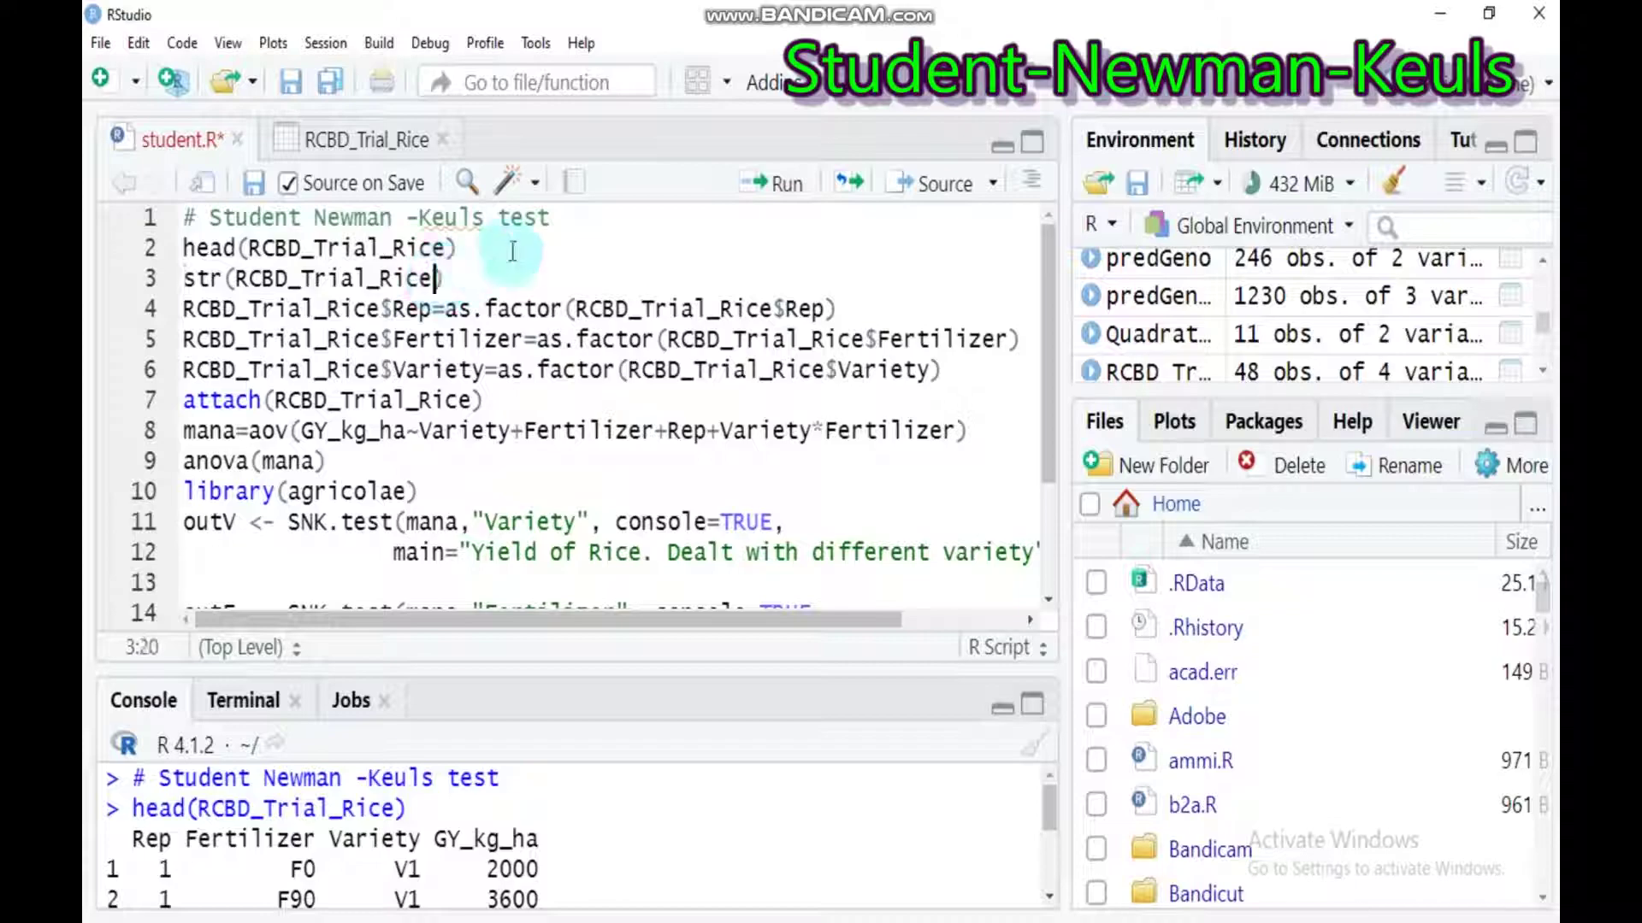
{"action": "left_click", "coordinate": [778, 185]}
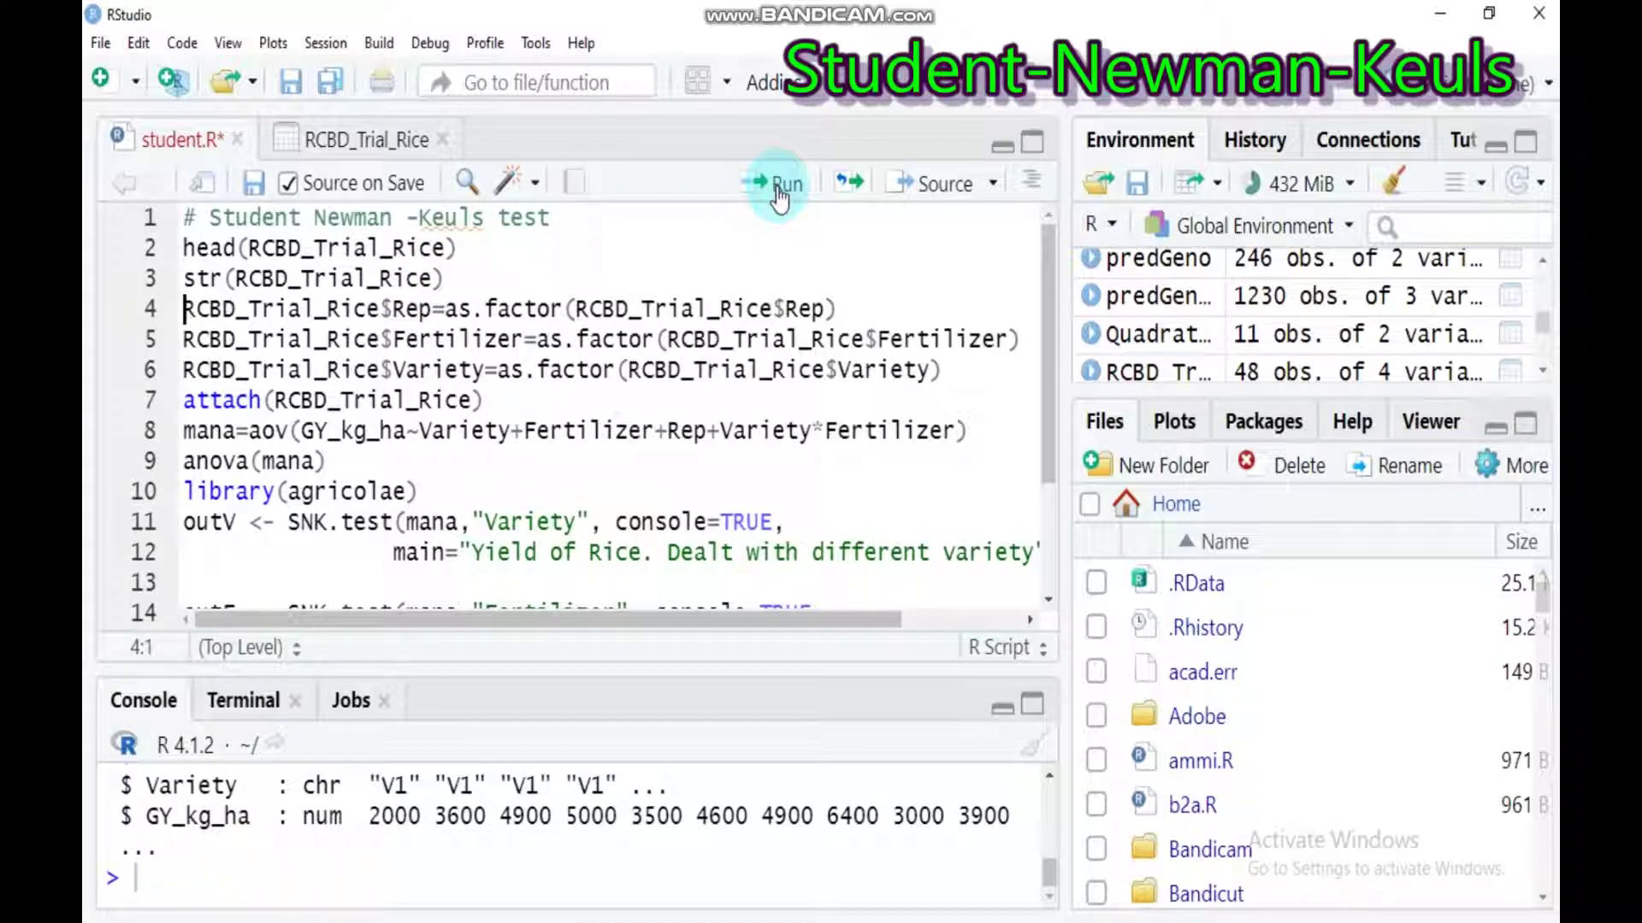
{"action": "left_click", "coordinate": [1035, 712]}
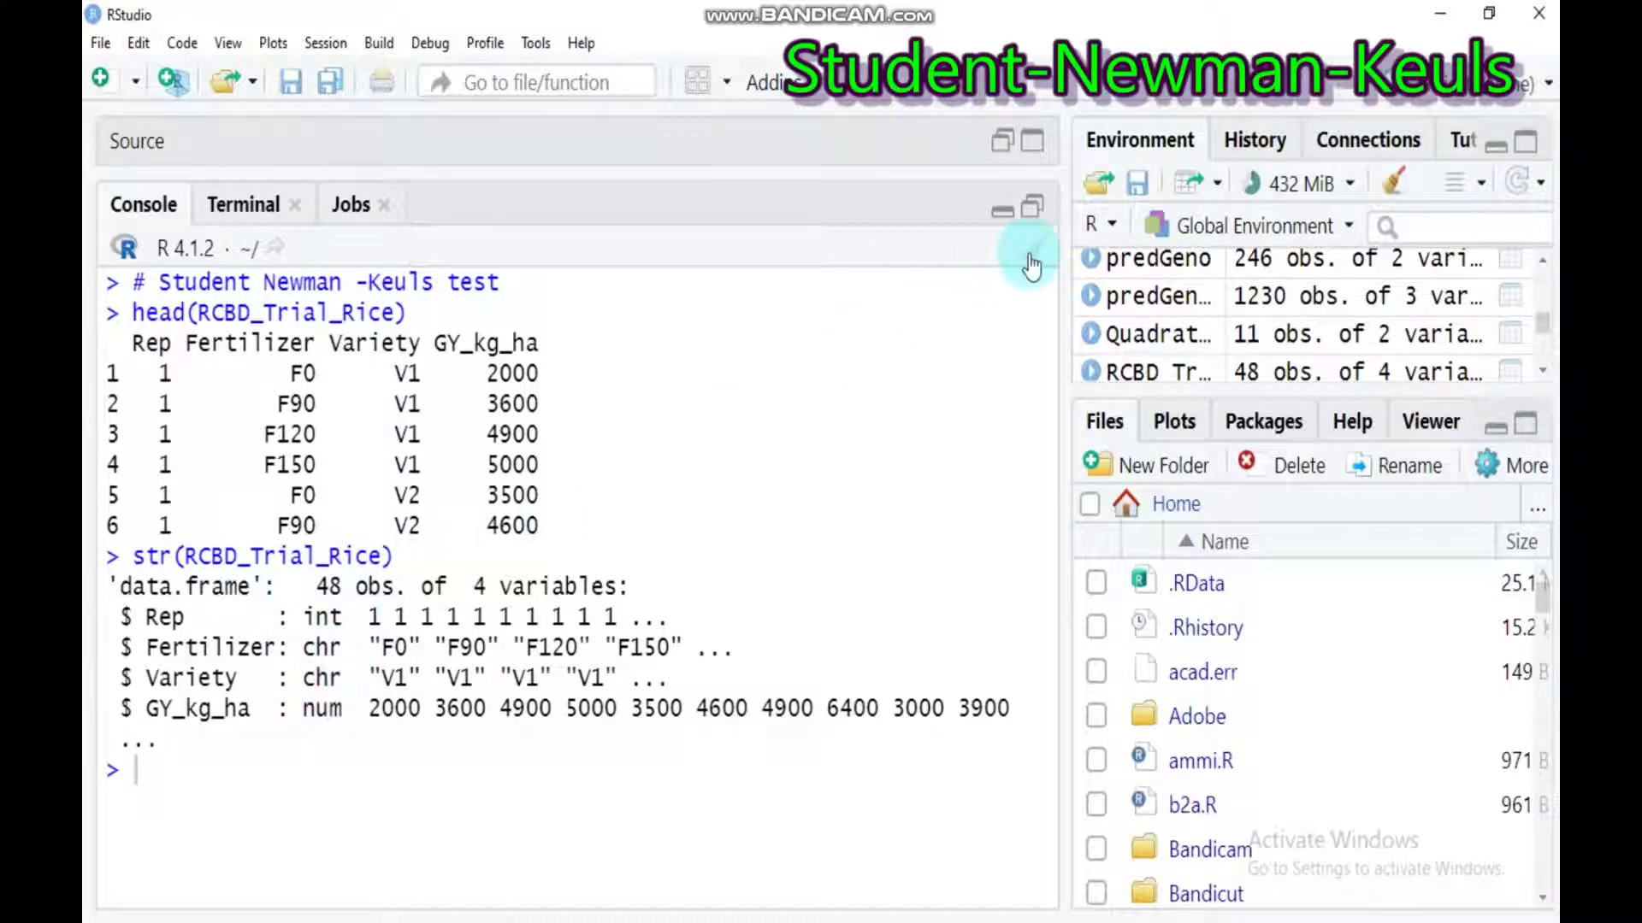
{"action": "left_click", "coordinate": [1031, 208]}
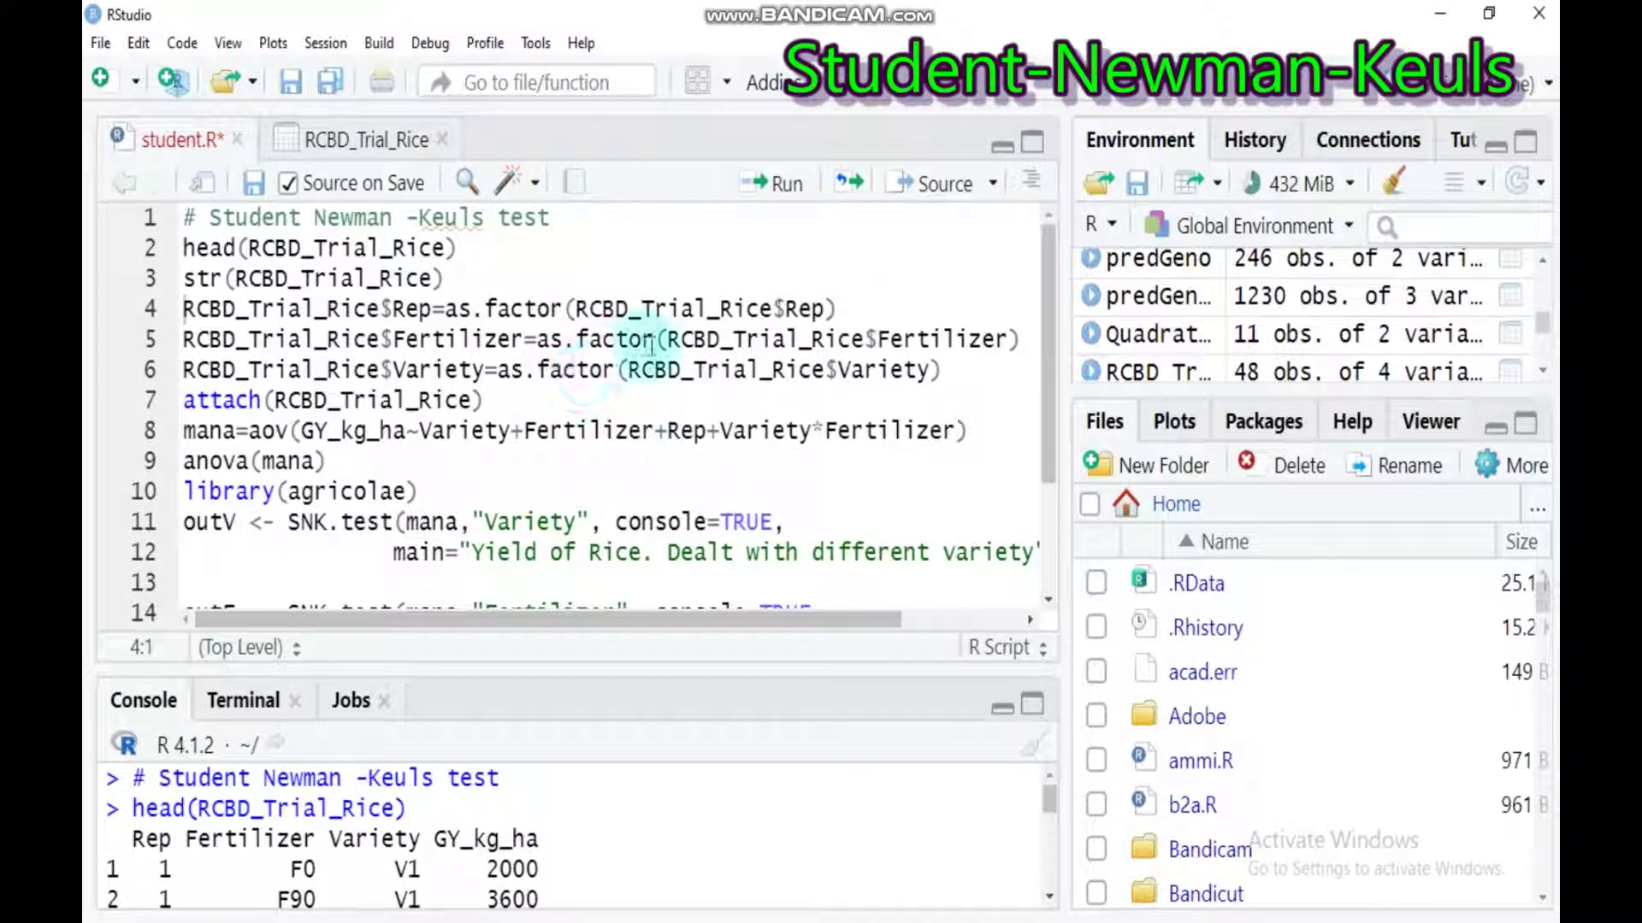
Convert the Rep, Fertilizer and Variety columns of RCBD_Trial_Rice to factors by running script lines 4 to 6
{"action": "left_click", "coordinate": [840, 308]}
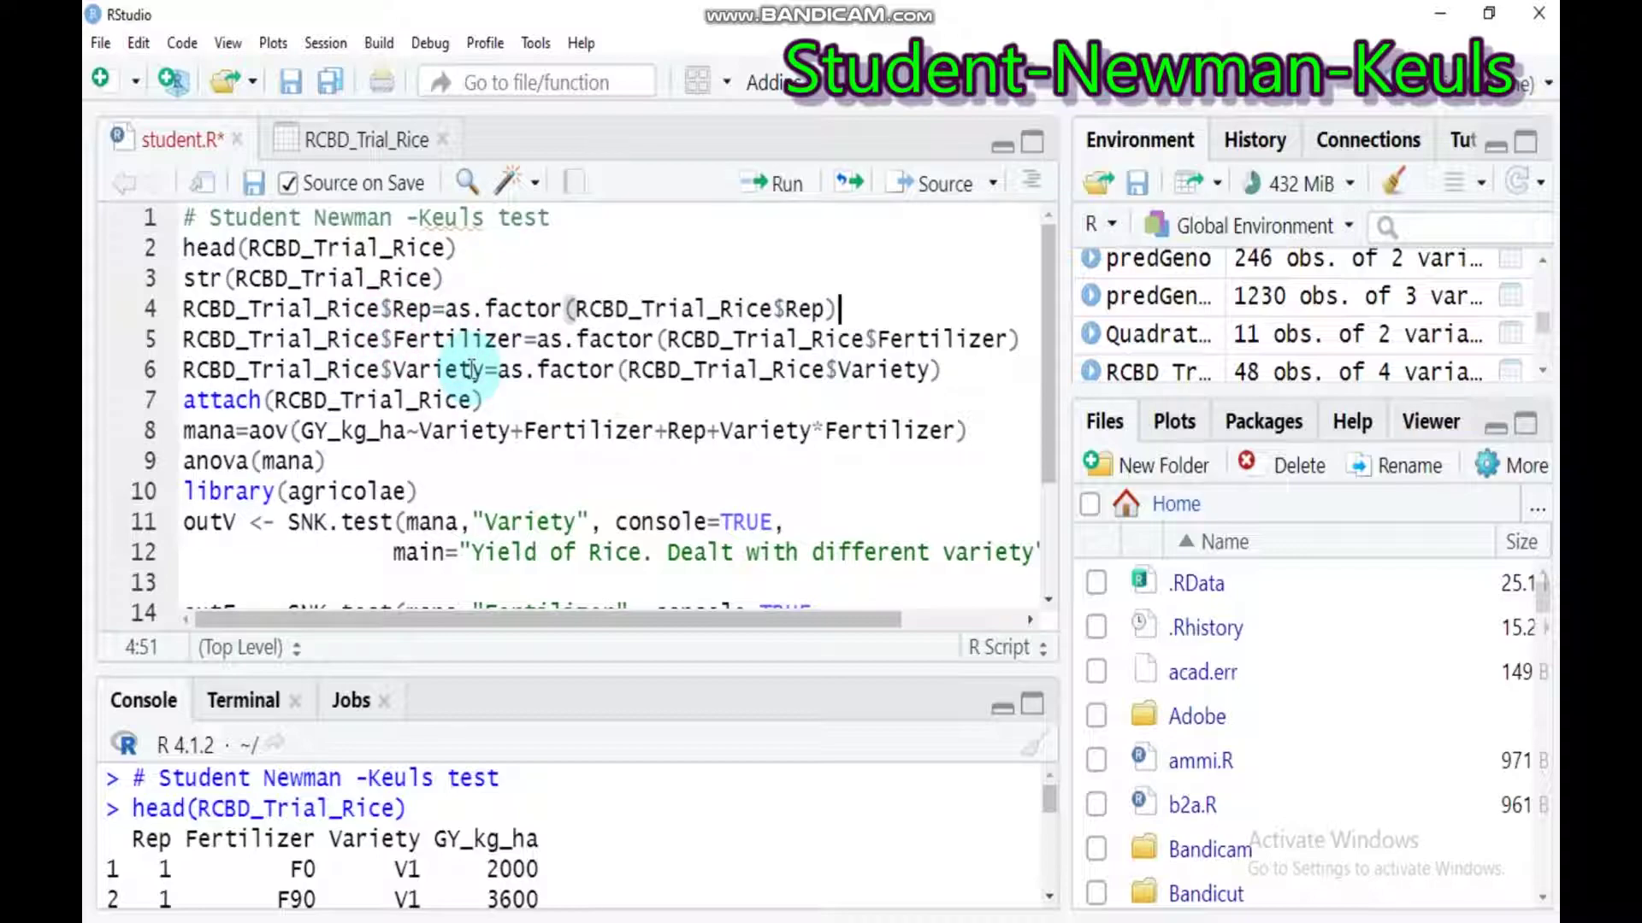
{"action": "left_click", "coordinate": [788, 186]}
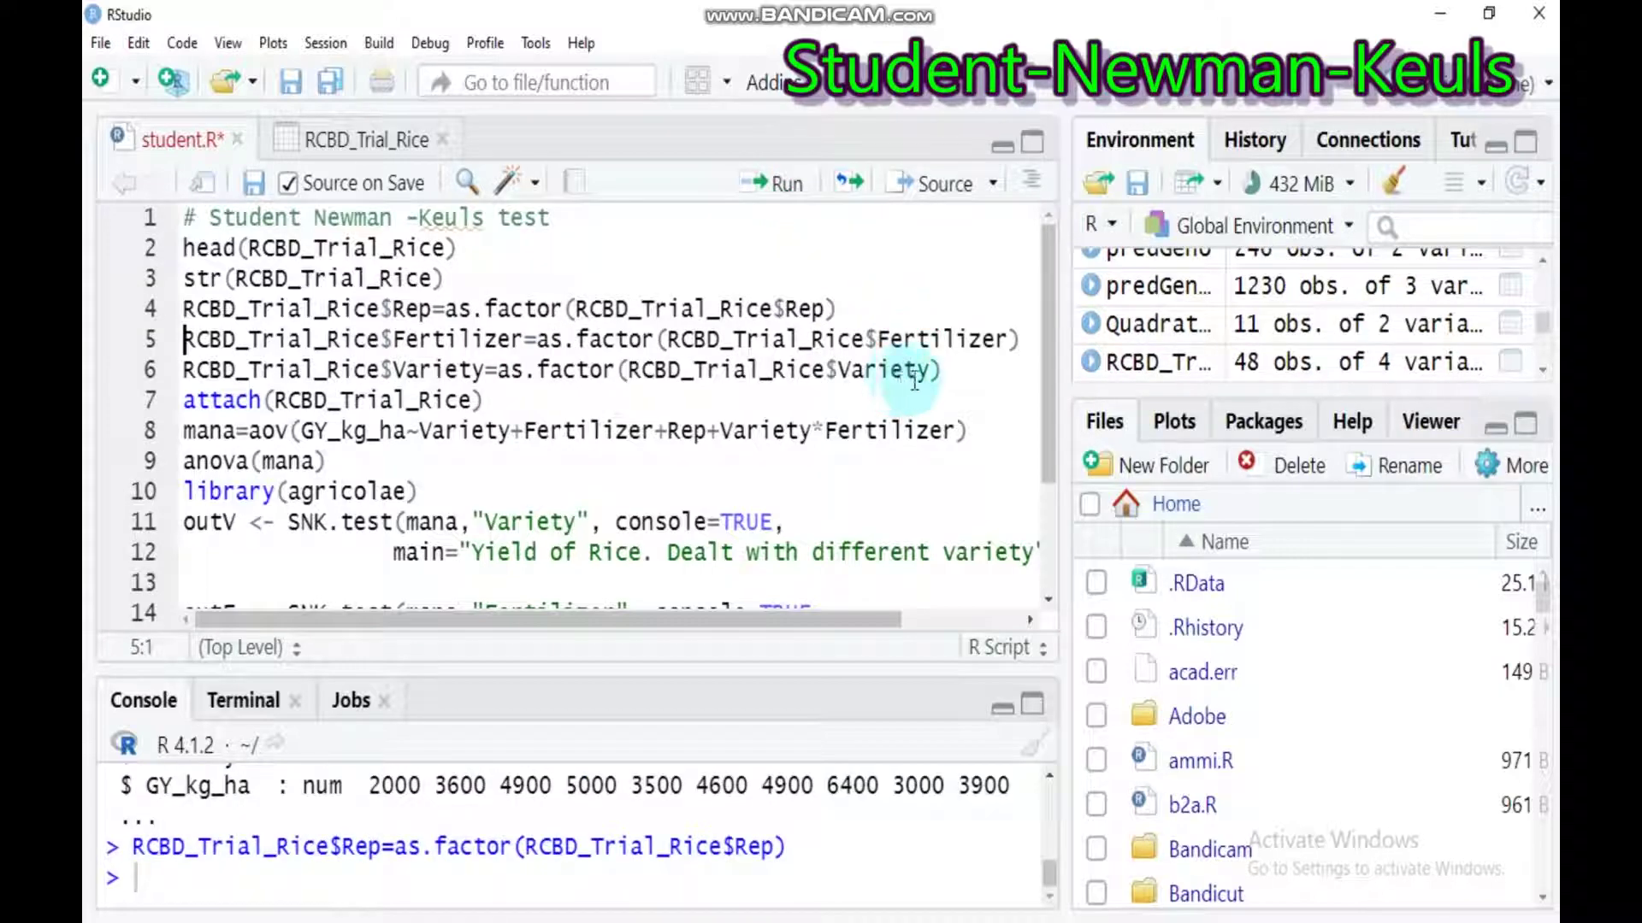
{"action": "left_click", "coordinate": [941, 339]}
{"action": "left_click", "coordinate": [789, 189]}
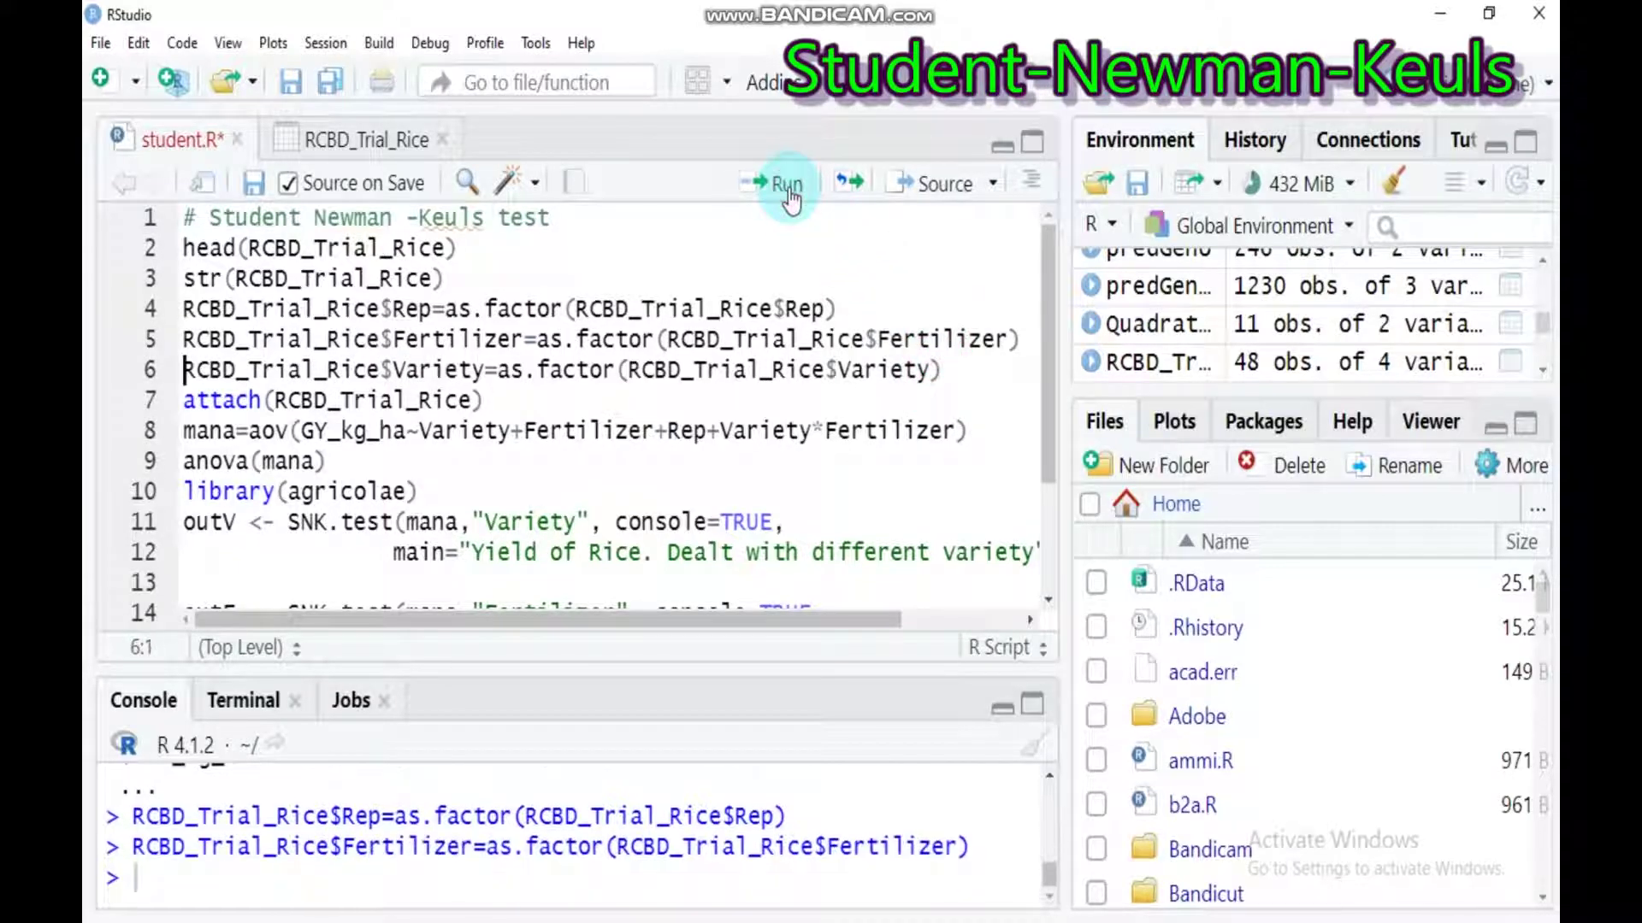
{"action": "left_click", "coordinate": [789, 190]}
Rerun str on RCBD_Trial_Rice to check the variable types after the factor conversion
{"action": "left_click", "coordinate": [470, 279]}
{"action": "left_click", "coordinate": [753, 201]}
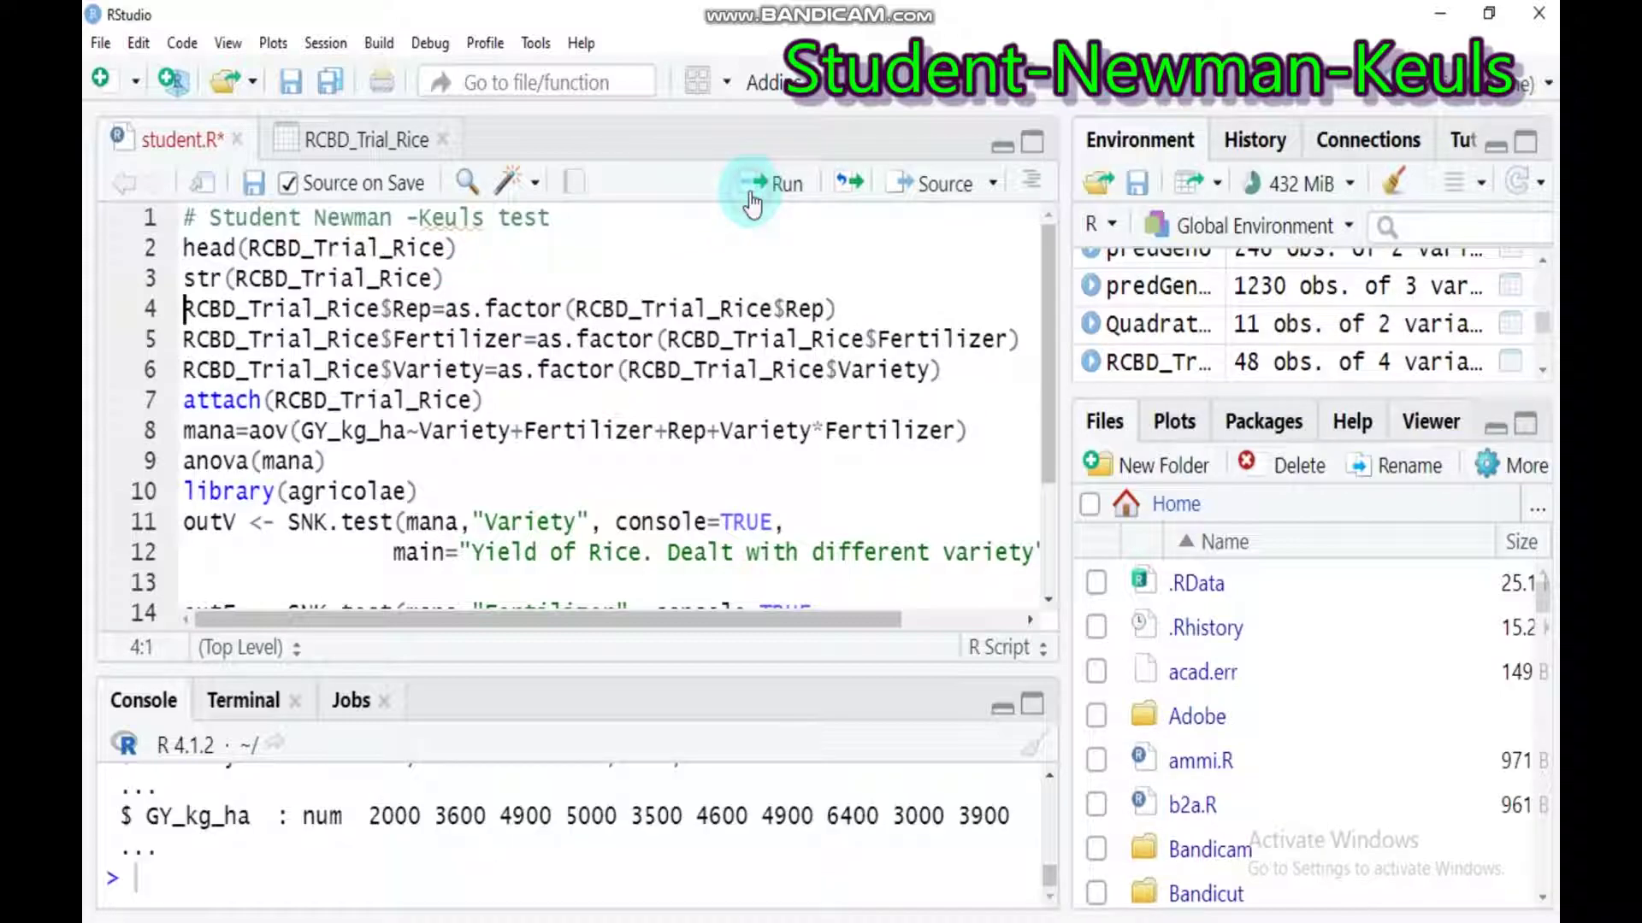
{"action": "left_click", "coordinate": [1036, 710]}
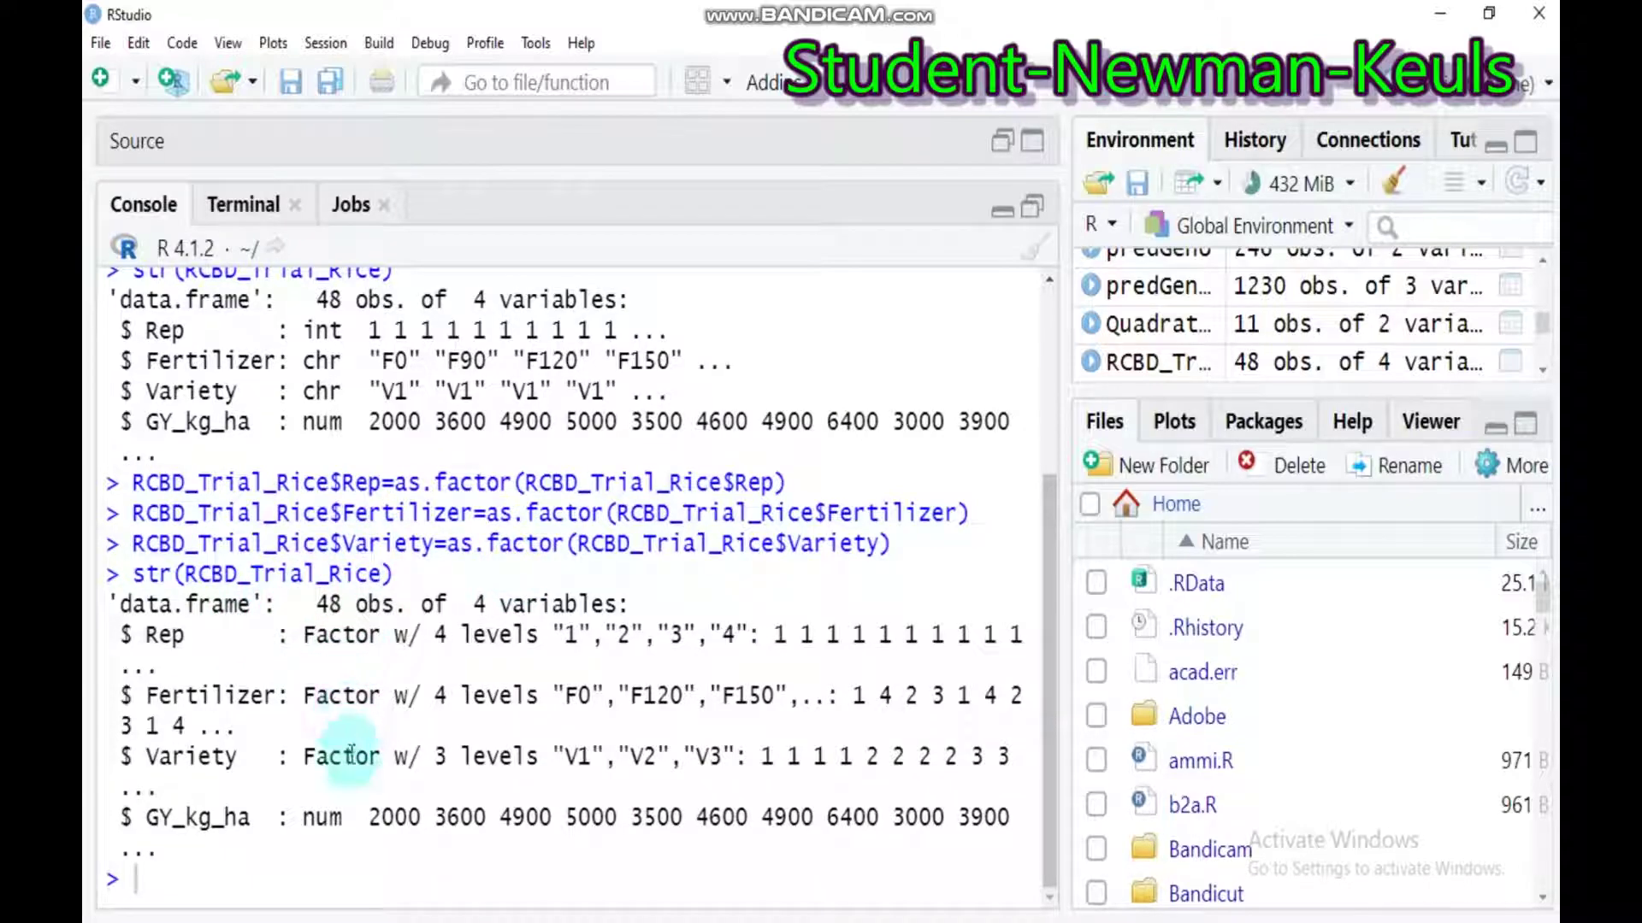
{"action": "left_click", "coordinate": [1035, 208]}
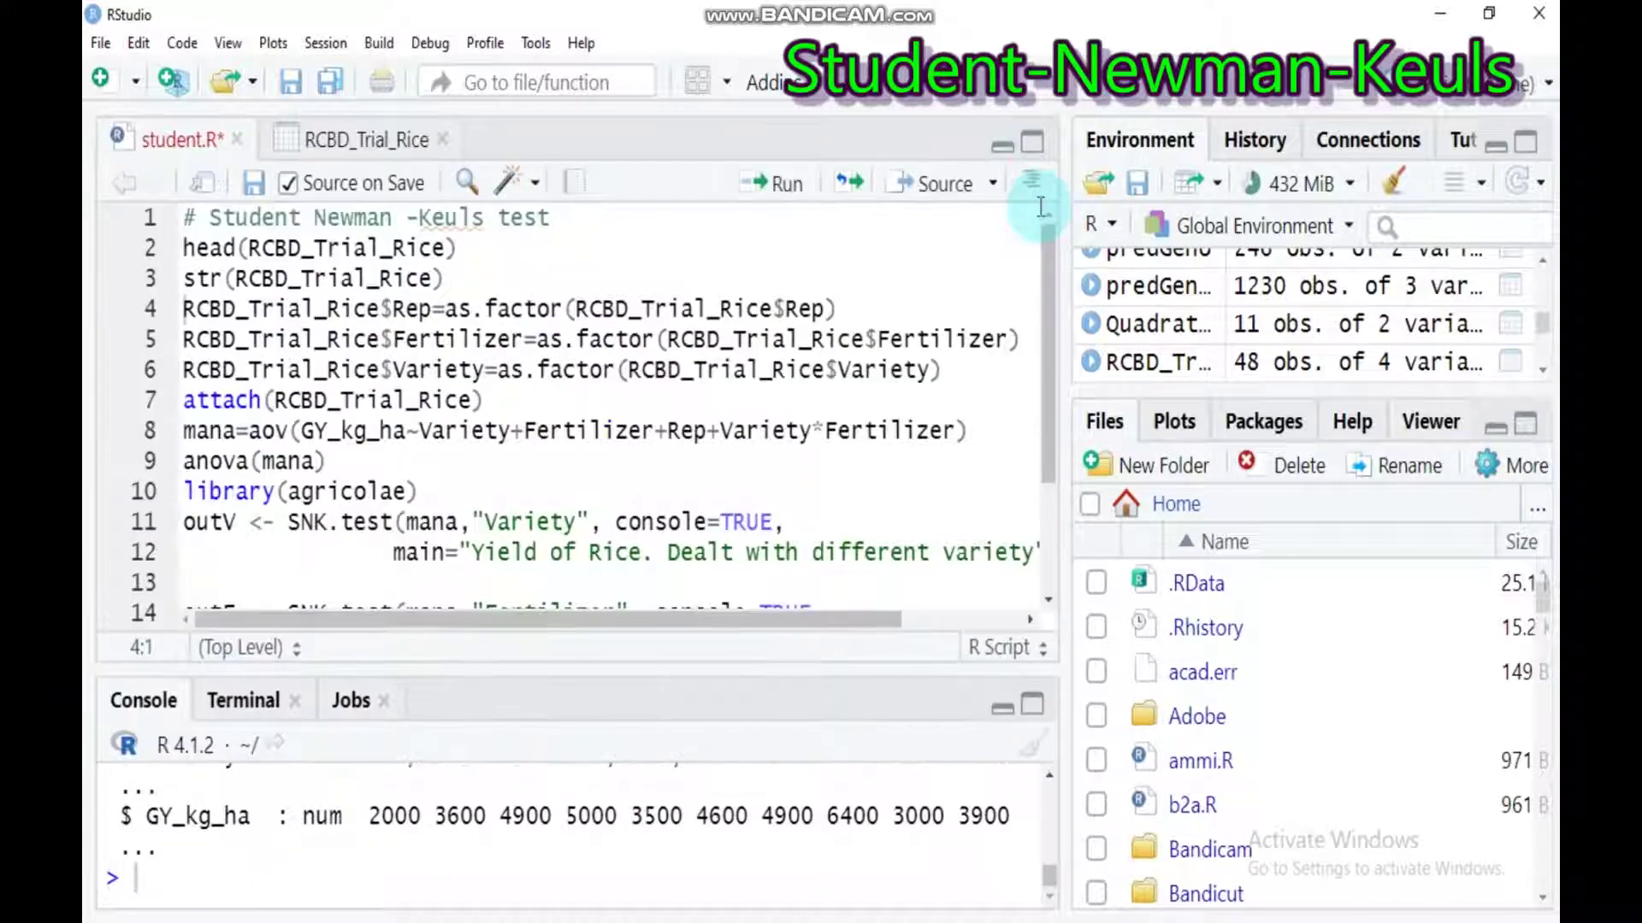
Attach RCBD_Trial_Rice and fit the aov model mana of GY_kg_ha on Variety, Fertilizer, Rep and Variety*Fertilizer
{"action": "left_click", "coordinate": [483, 406]}
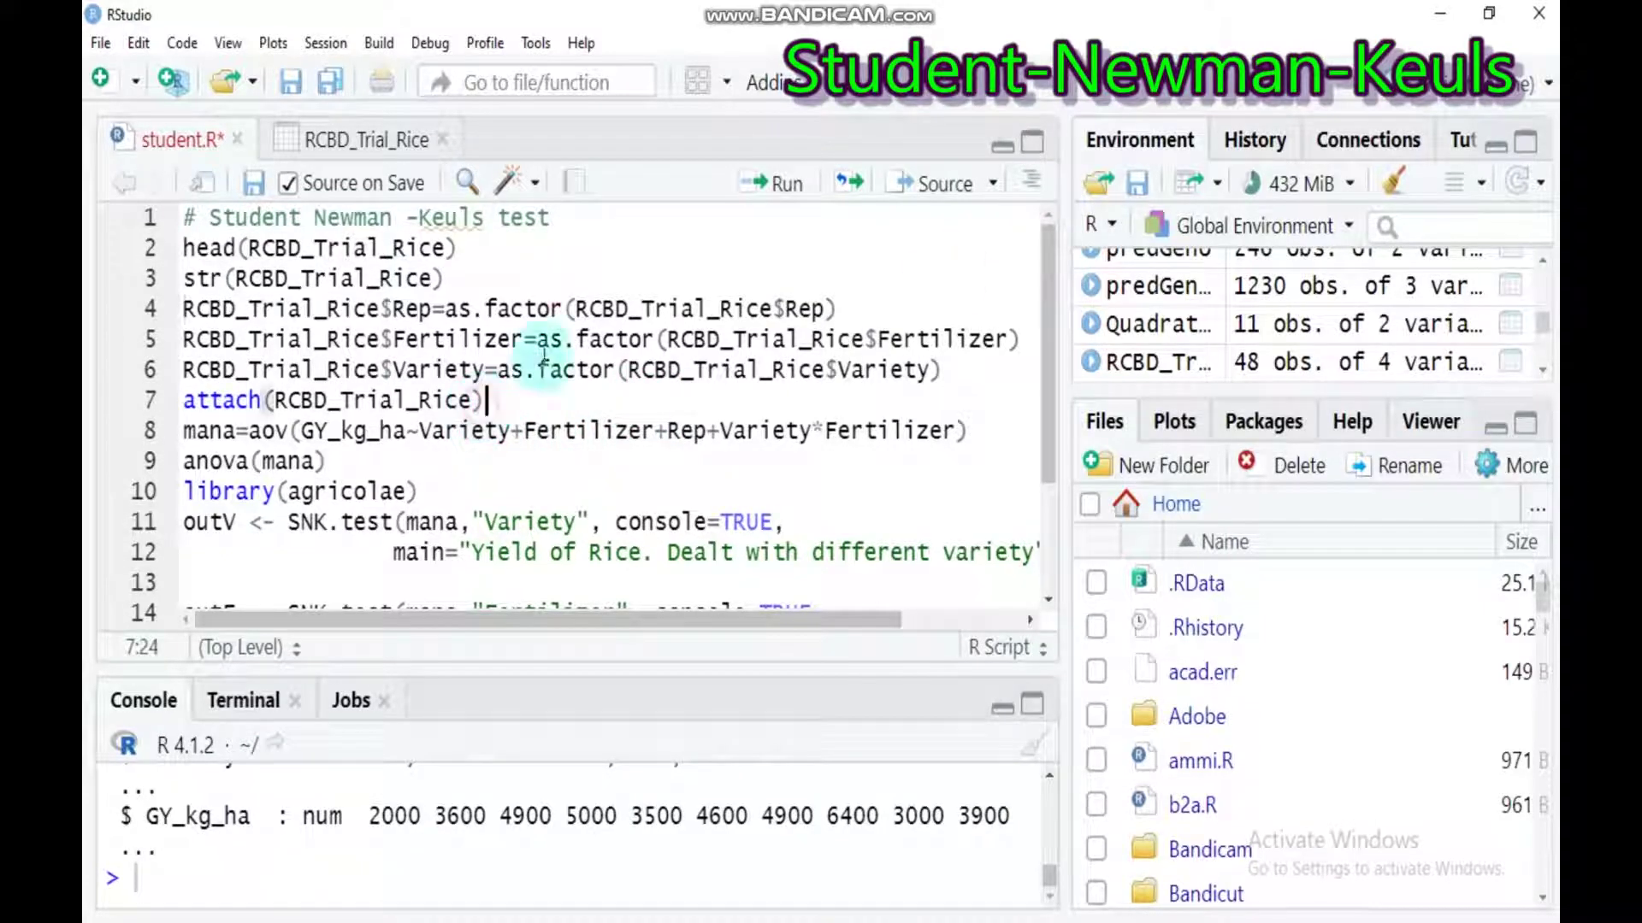
{"action": "left_click", "coordinate": [782, 185]}
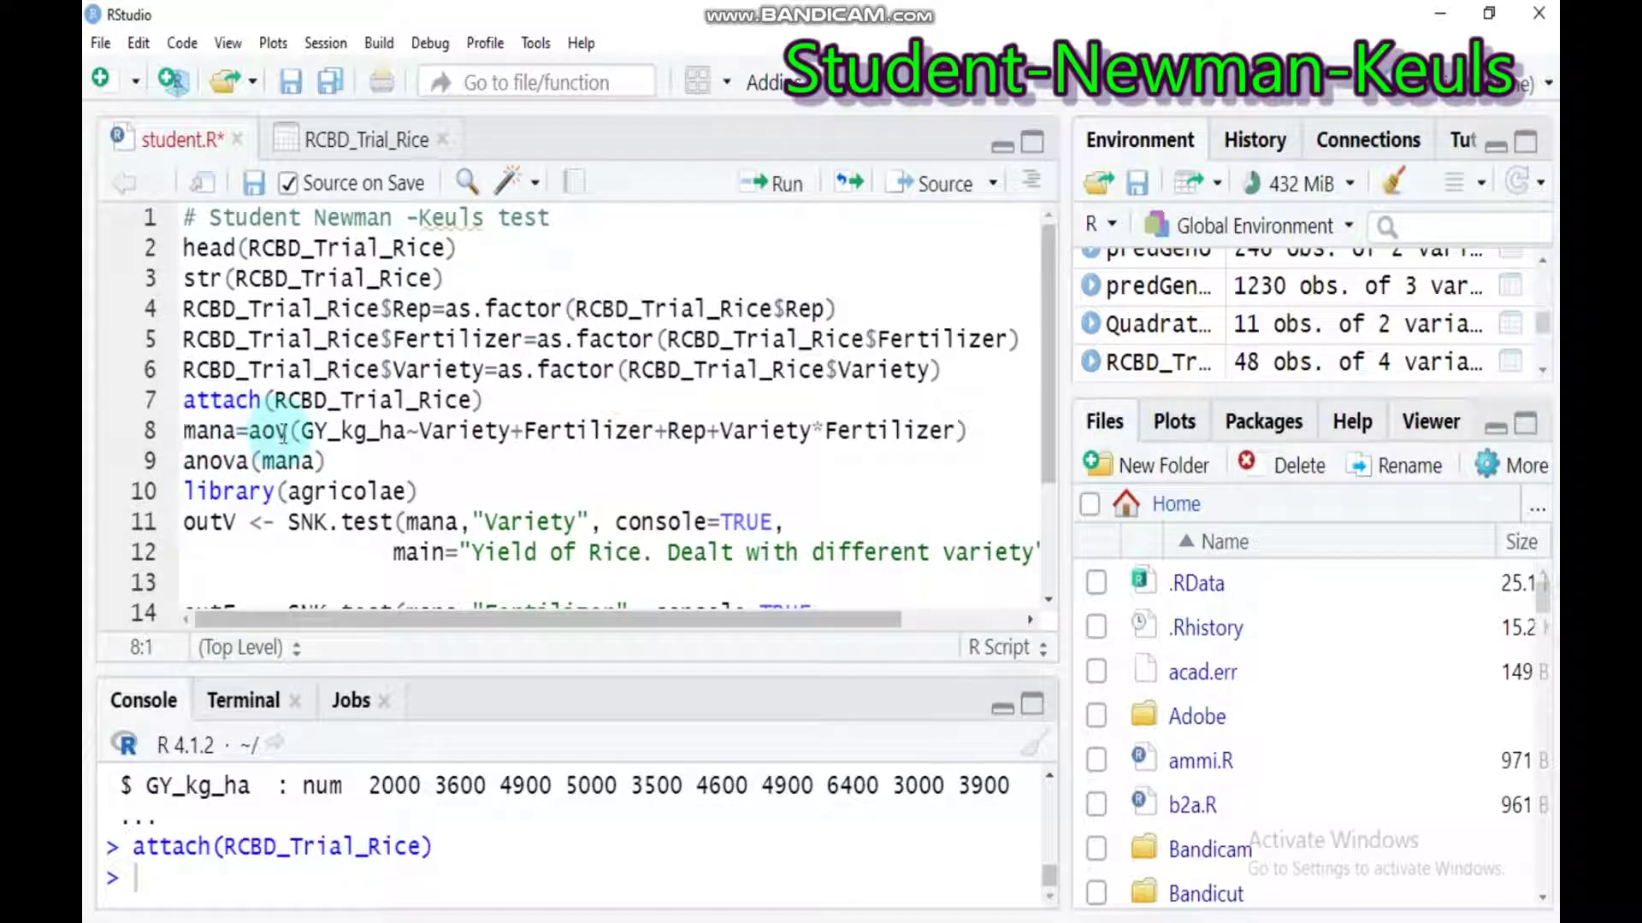
{"action": "mouse_move", "coordinate": [284, 435]}
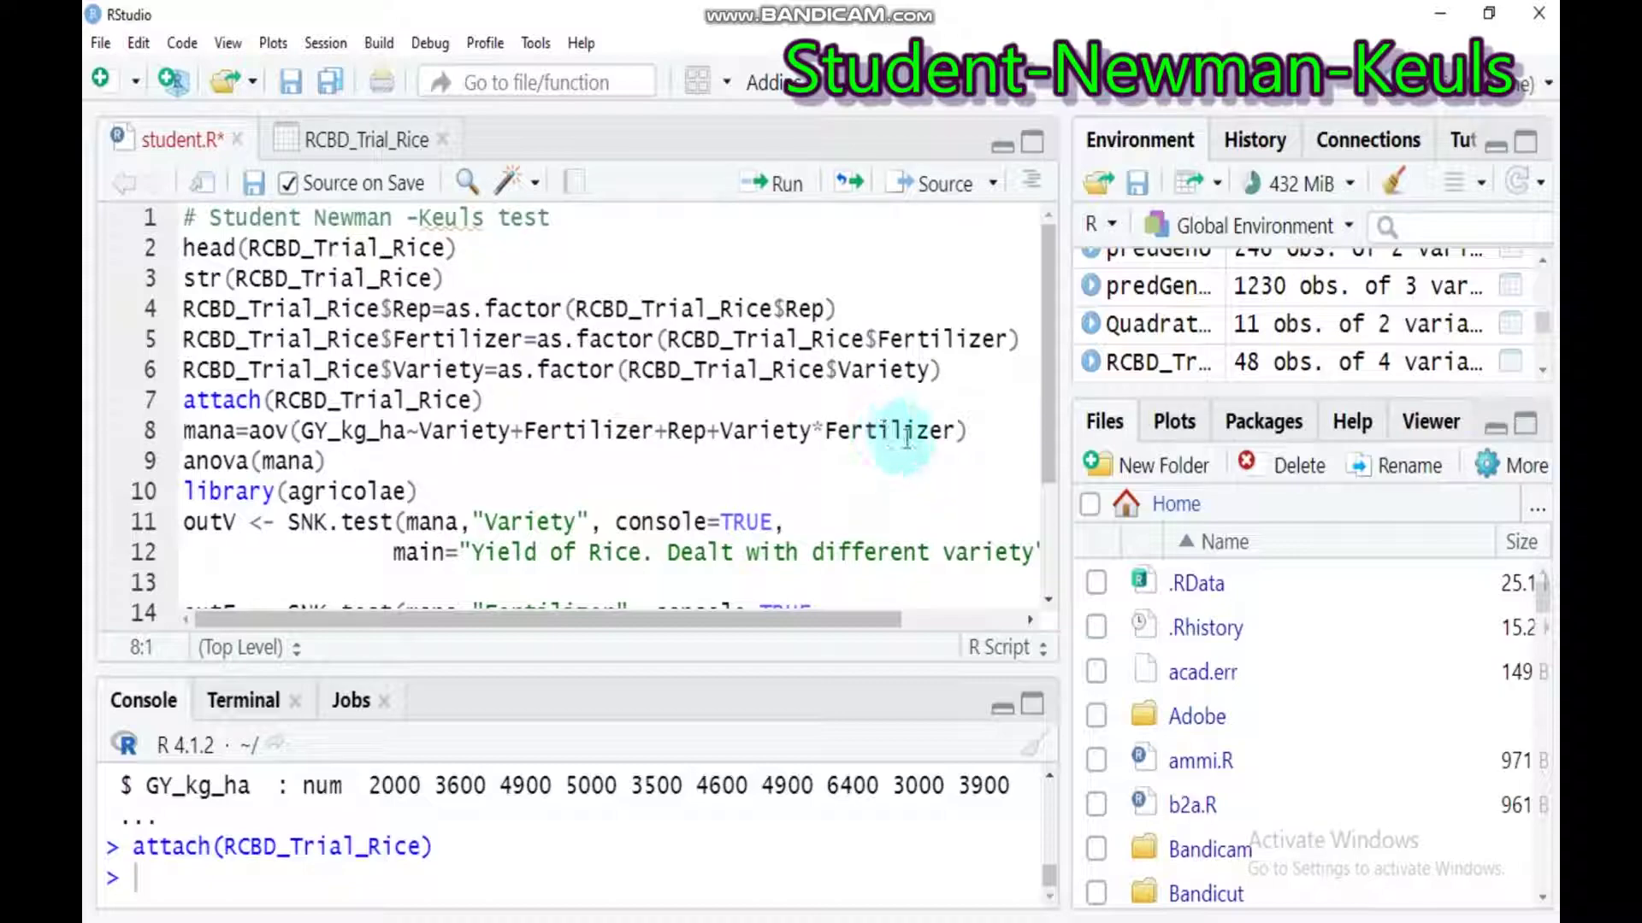
{"action": "left_click", "coordinate": [972, 431]}
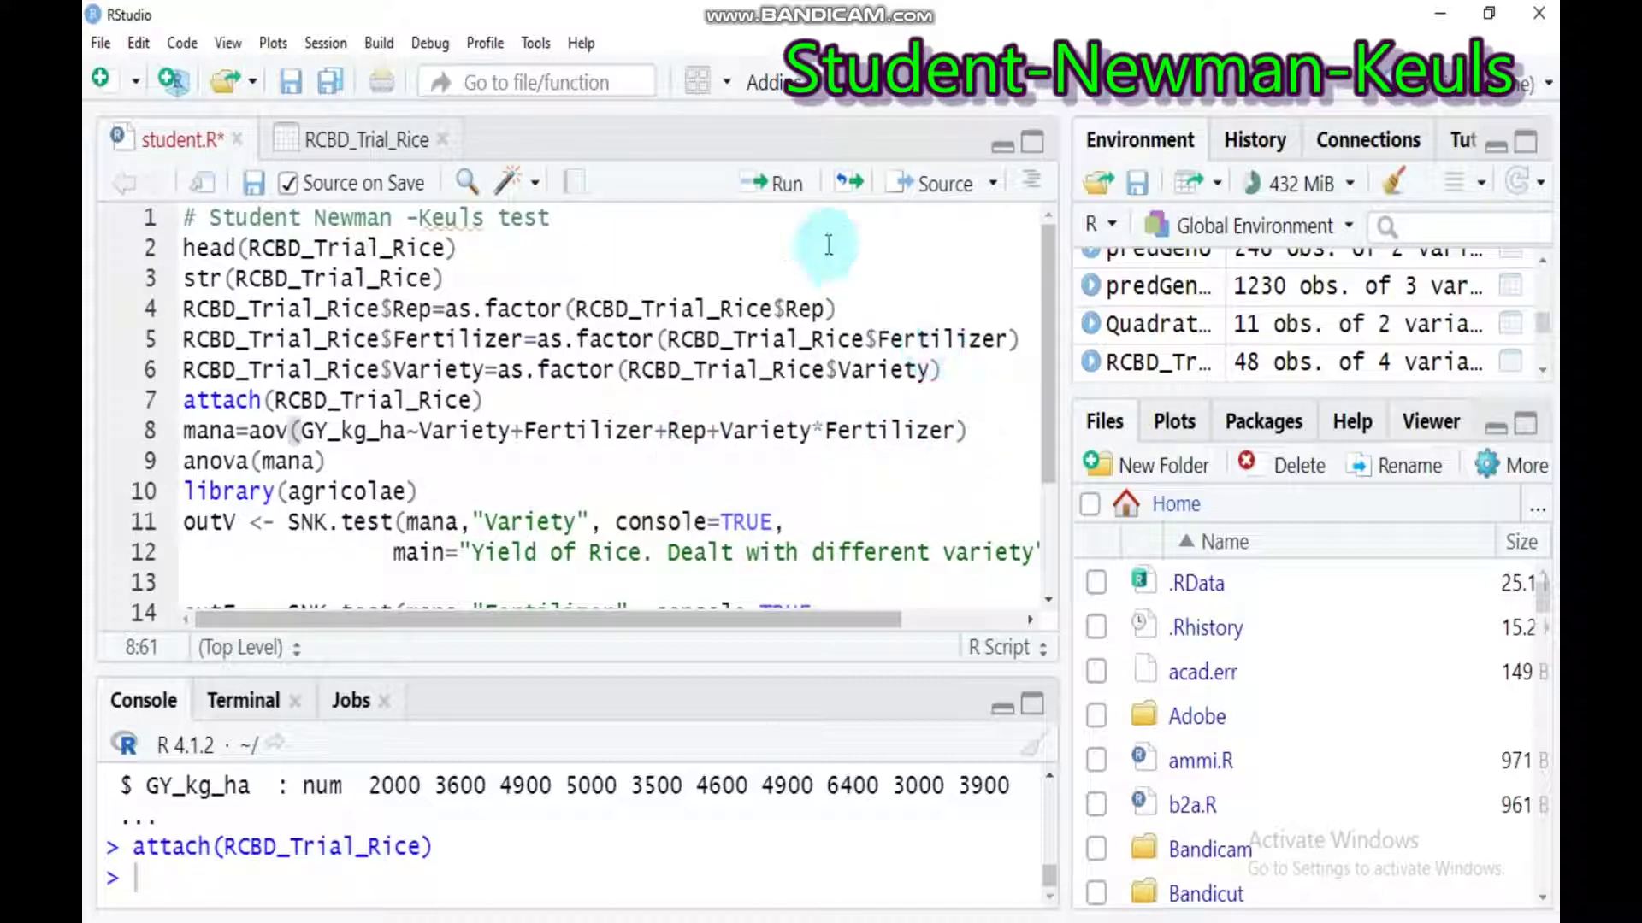
{"action": "left_click", "coordinate": [784, 185]}
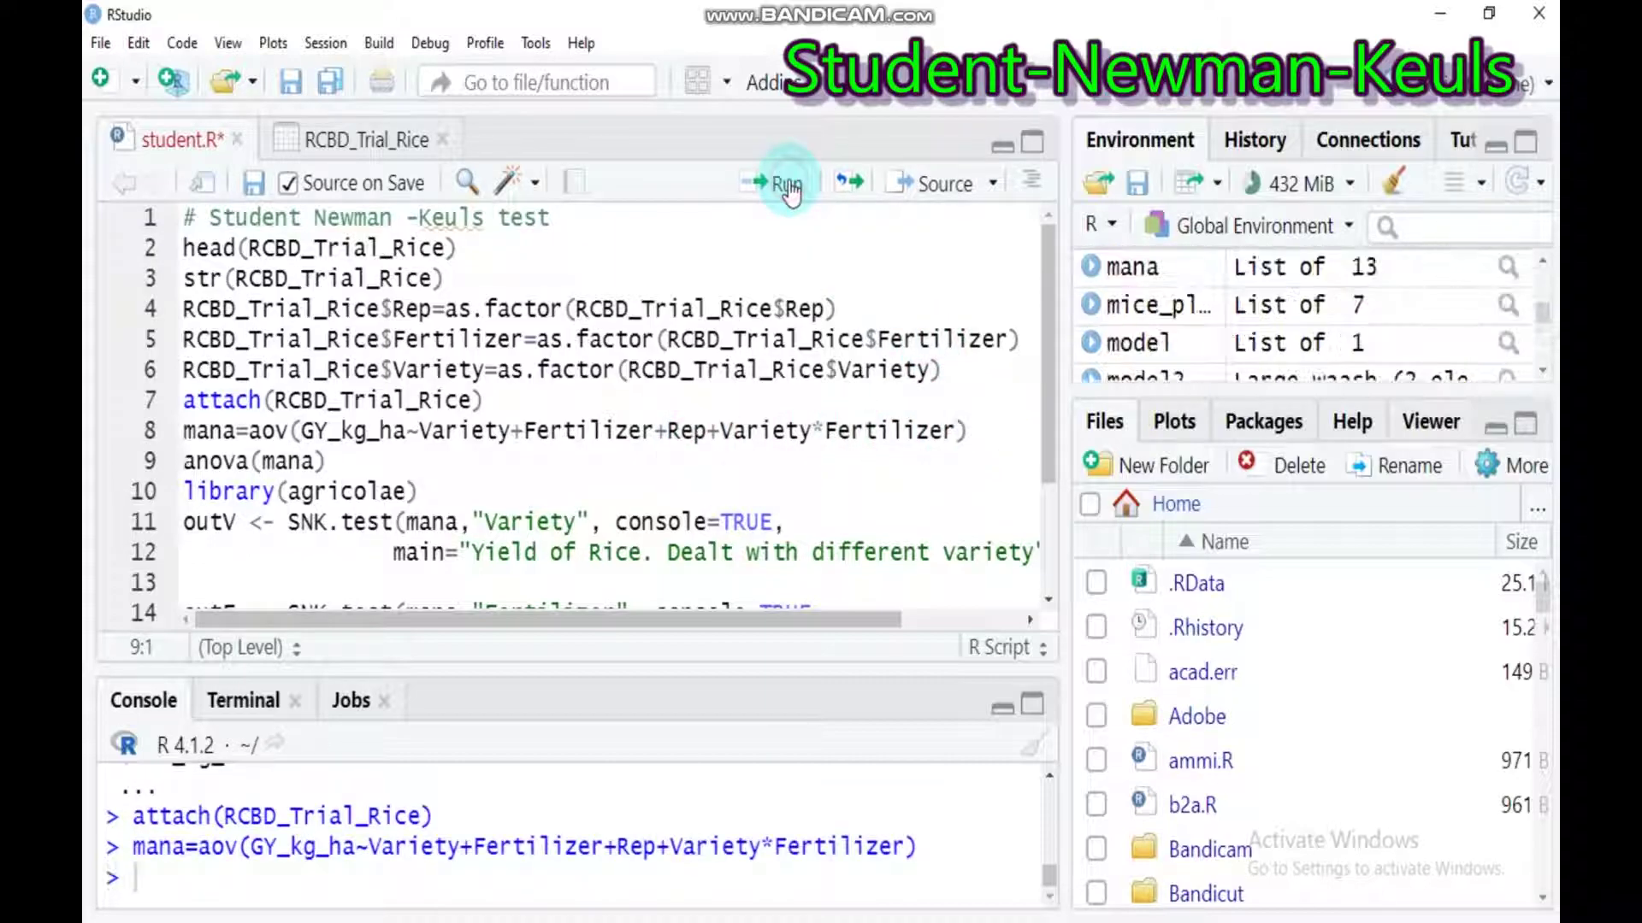
Run anova on the mana model and review the full analysis of variance table
{"action": "left_click", "coordinate": [786, 184]}
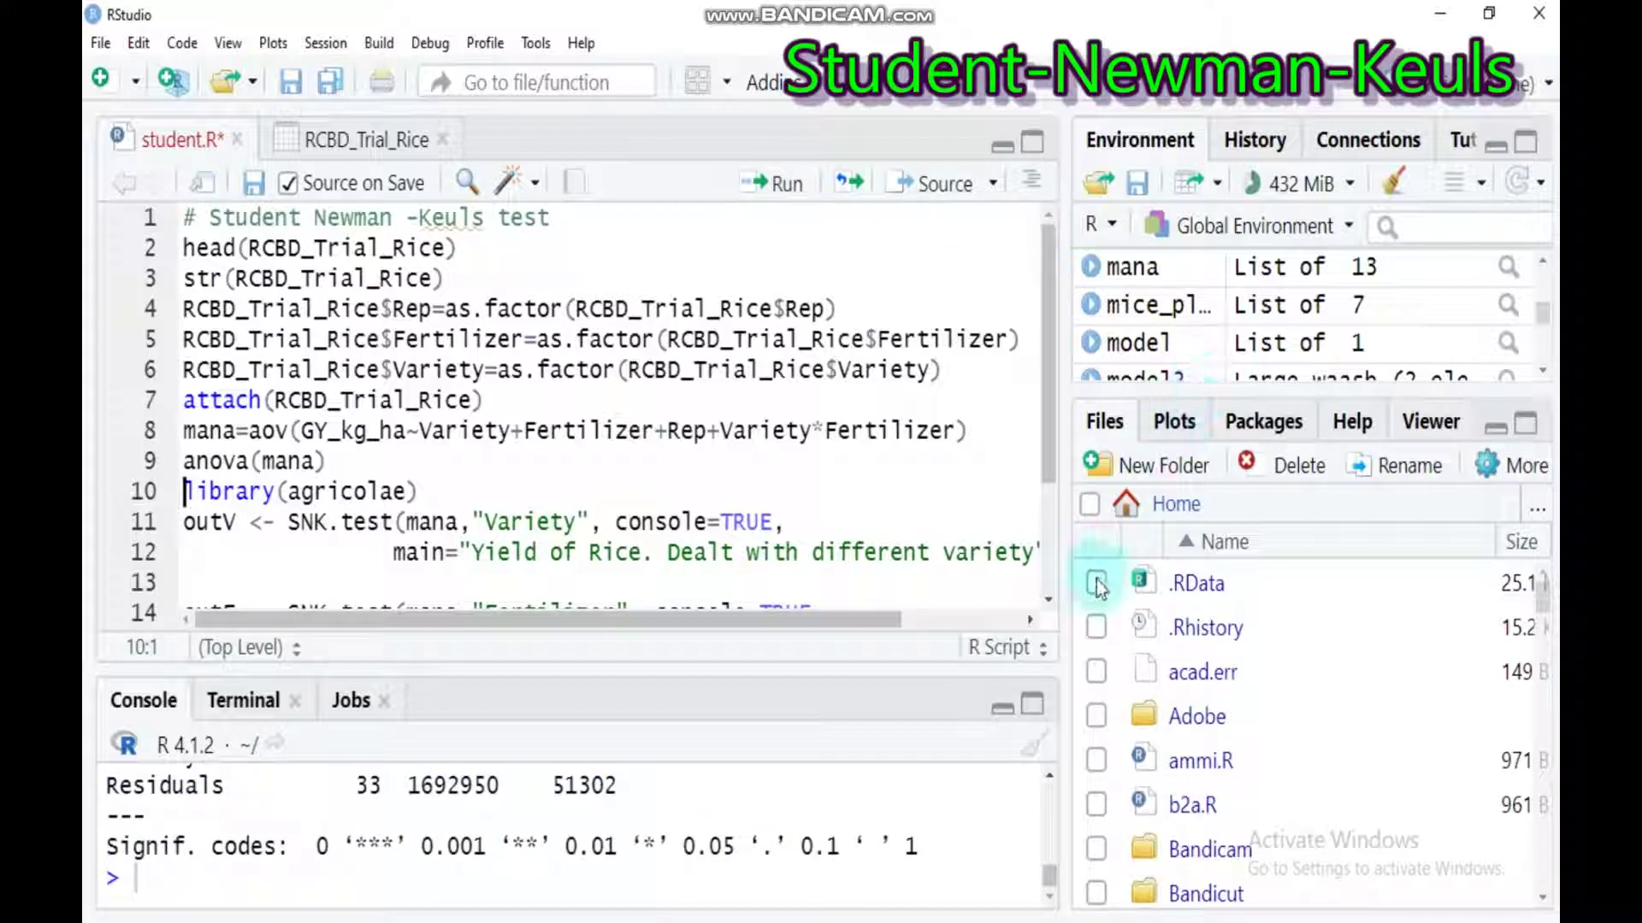
{"action": "left_click", "coordinate": [1038, 710]}
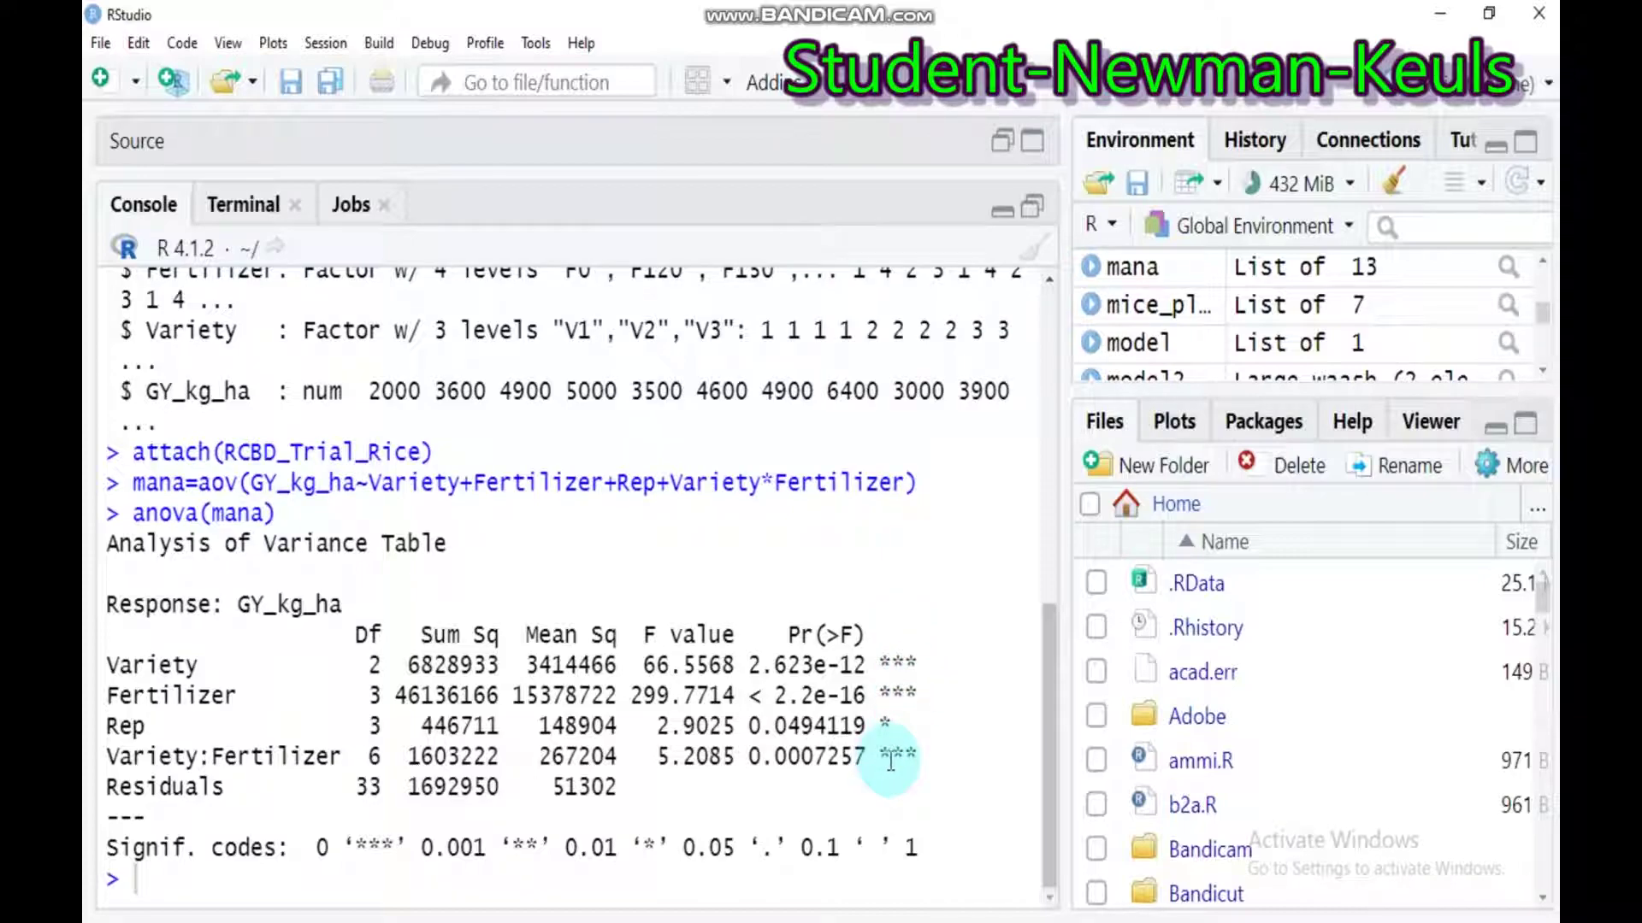
{"action": "left_click", "coordinate": [1032, 209]}
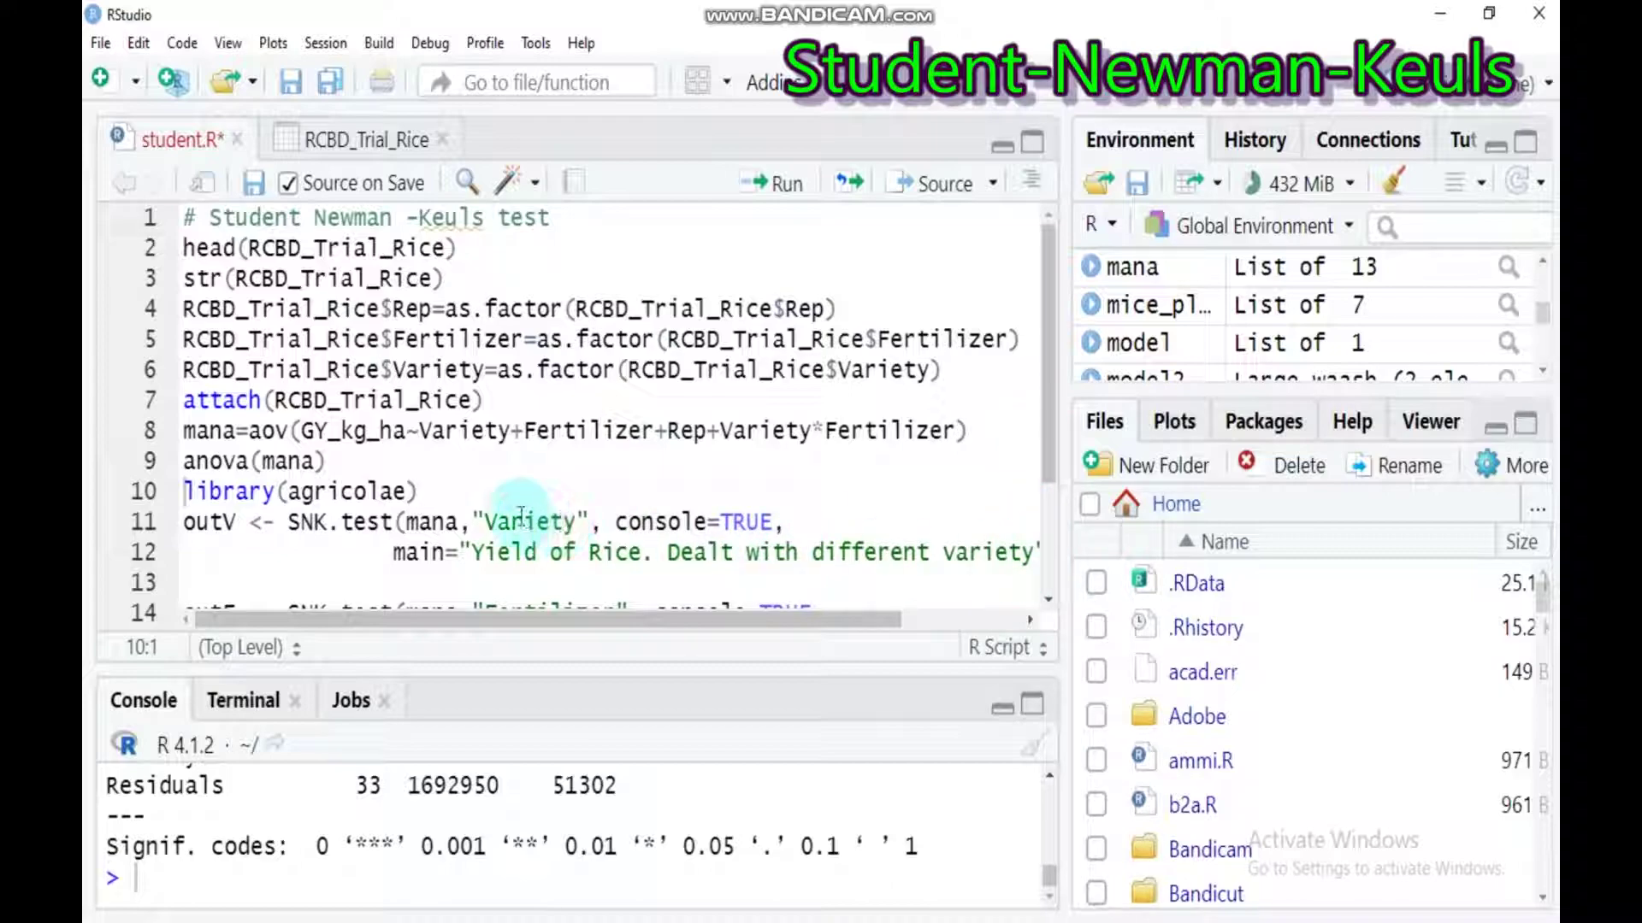
Load the agricolae library and run the SNK.test on mana for Variety, storing the result in outV
{"action": "left_click", "coordinate": [434, 491]}
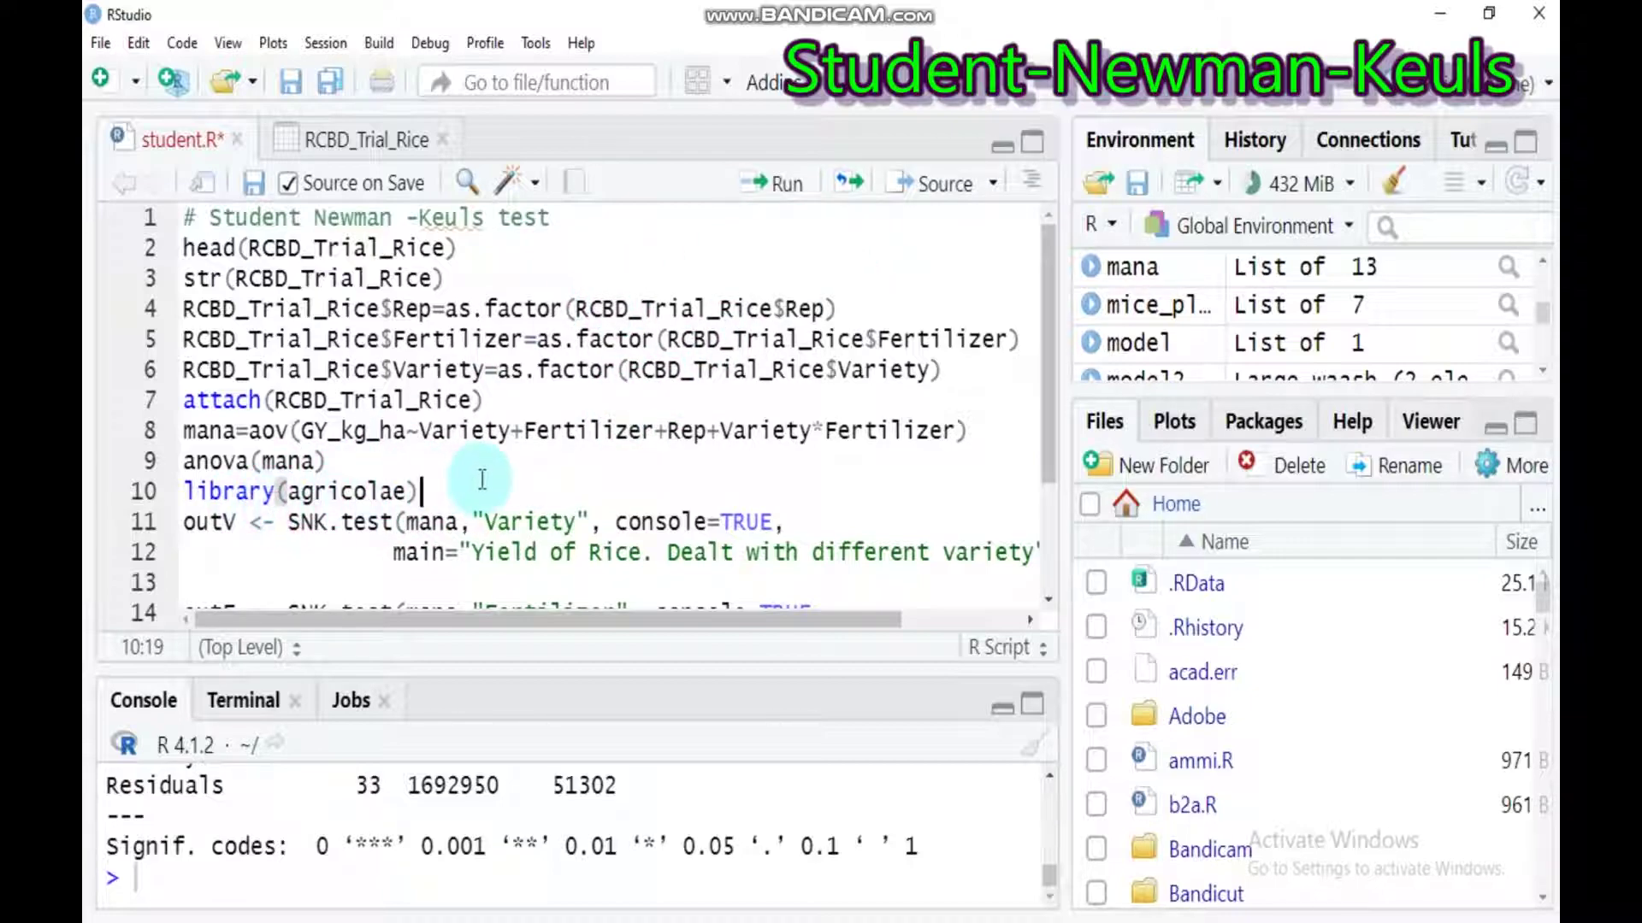
{"action": "left_click", "coordinate": [779, 197]}
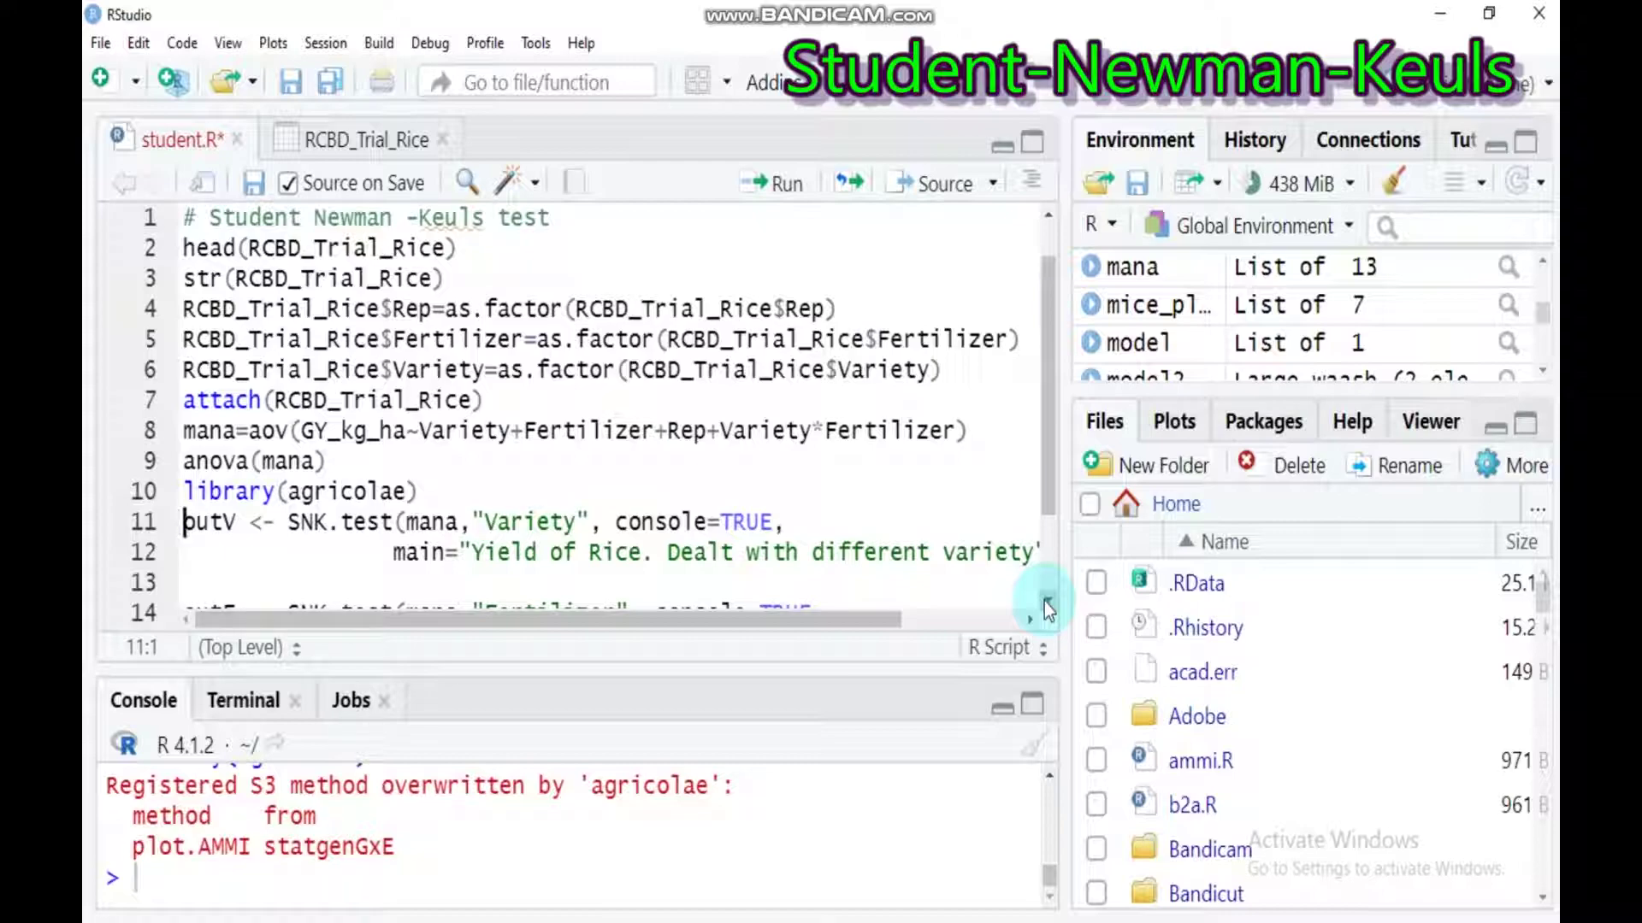
{"action": "scroll", "coordinate": [1044, 601], "scroll_direction": "down", "scroll_amount": 1}
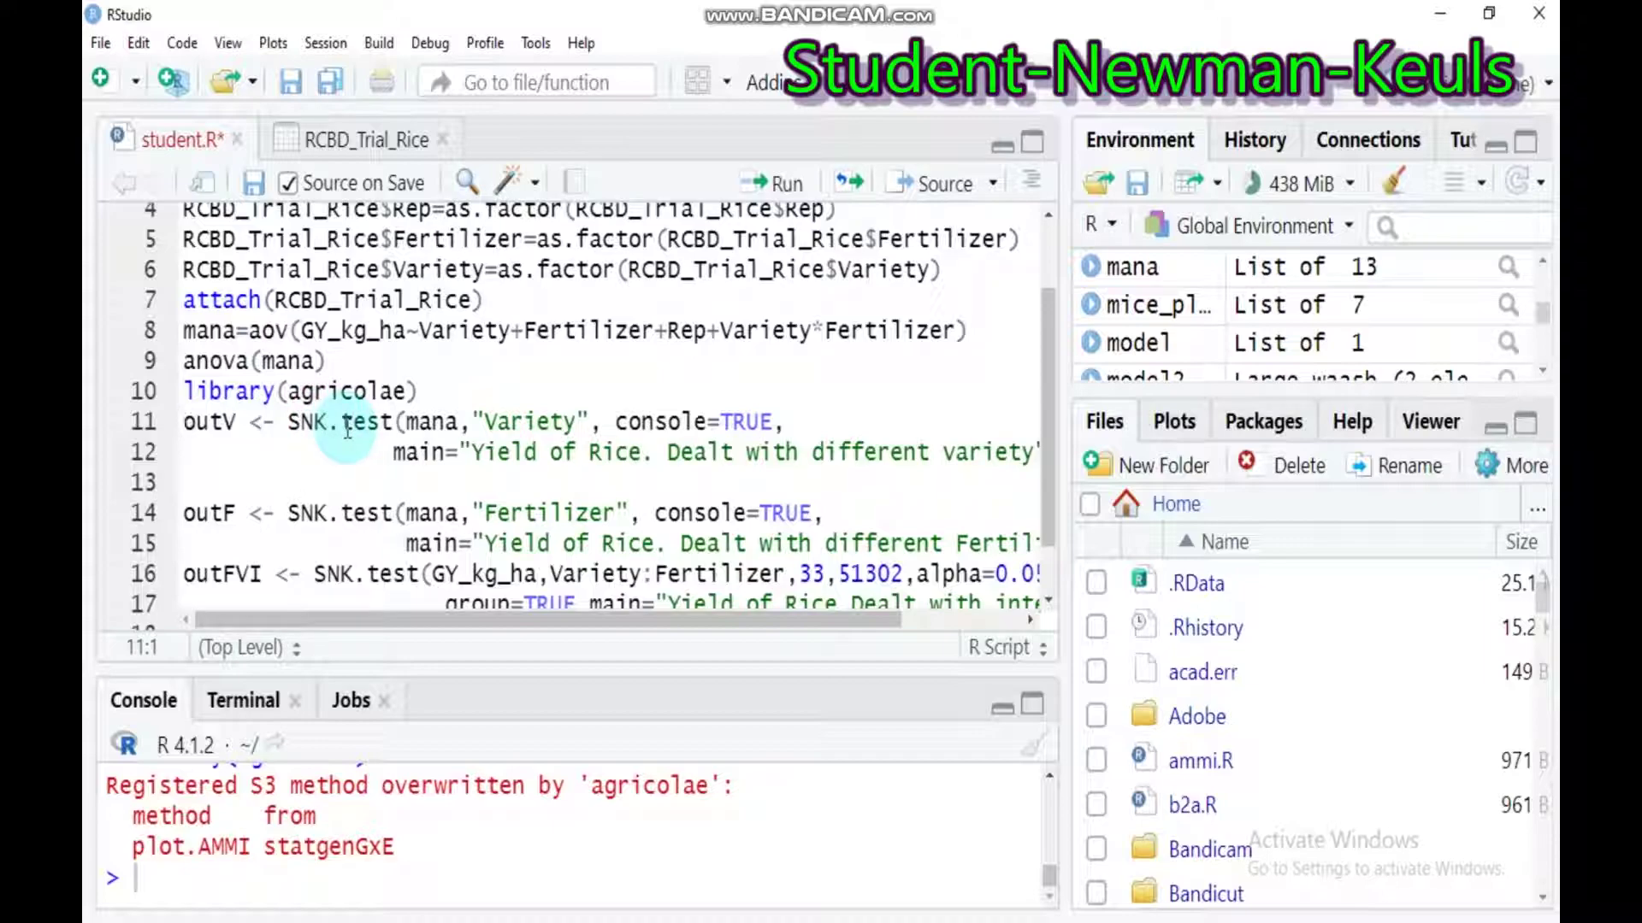
{"action": "mouse_move", "coordinate": [368, 429]}
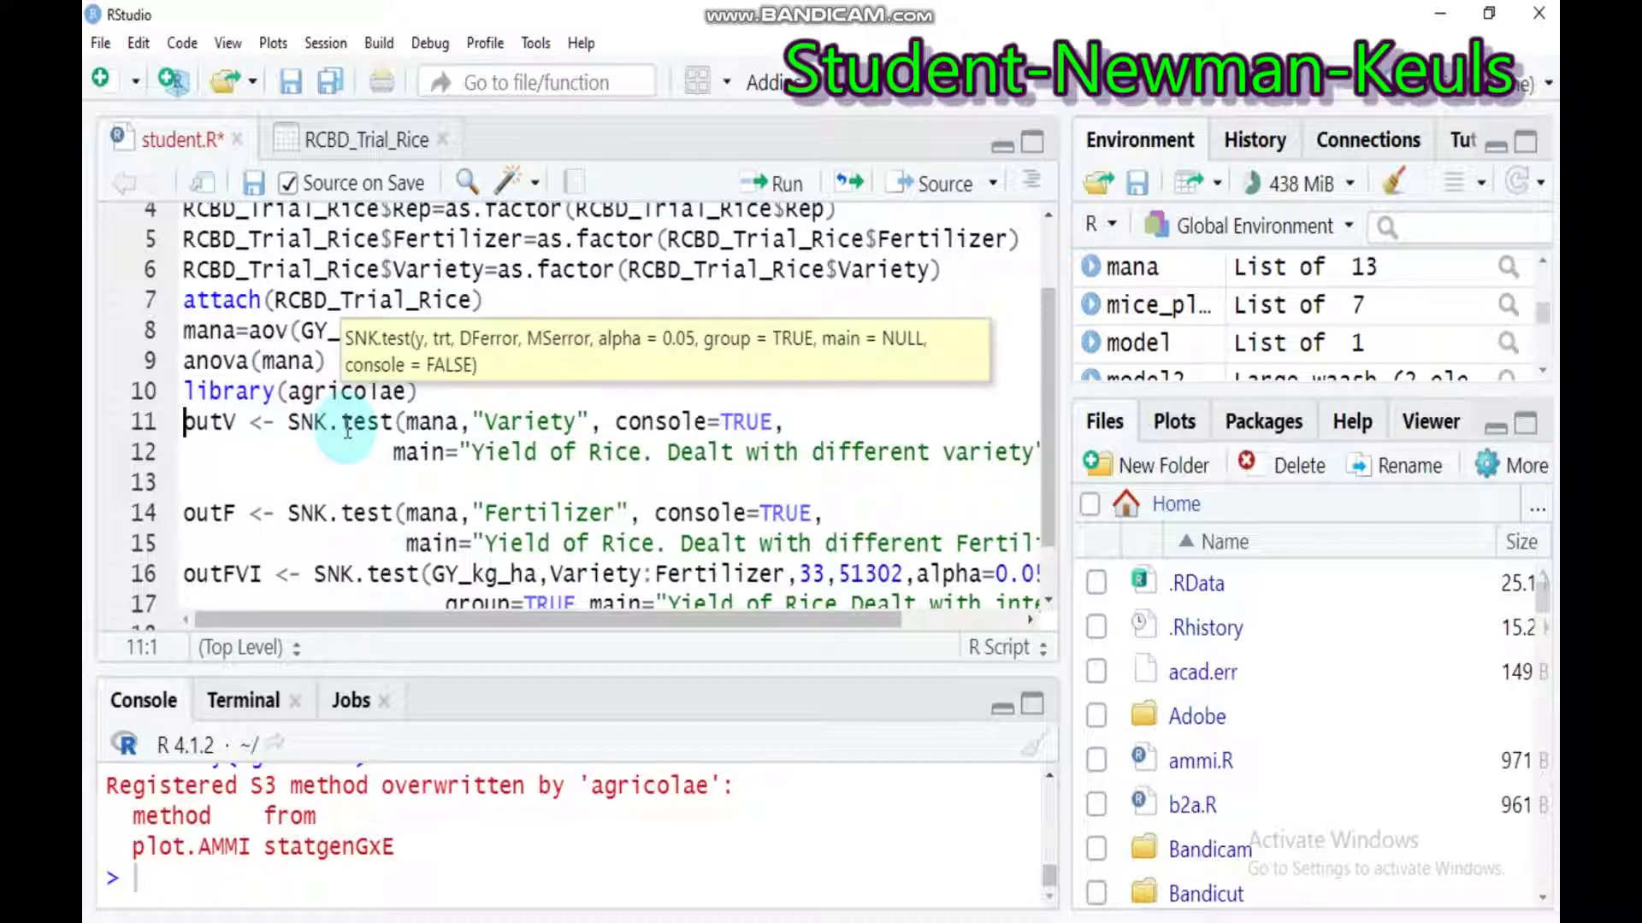
{"action": "left_click", "coordinate": [392, 428]}
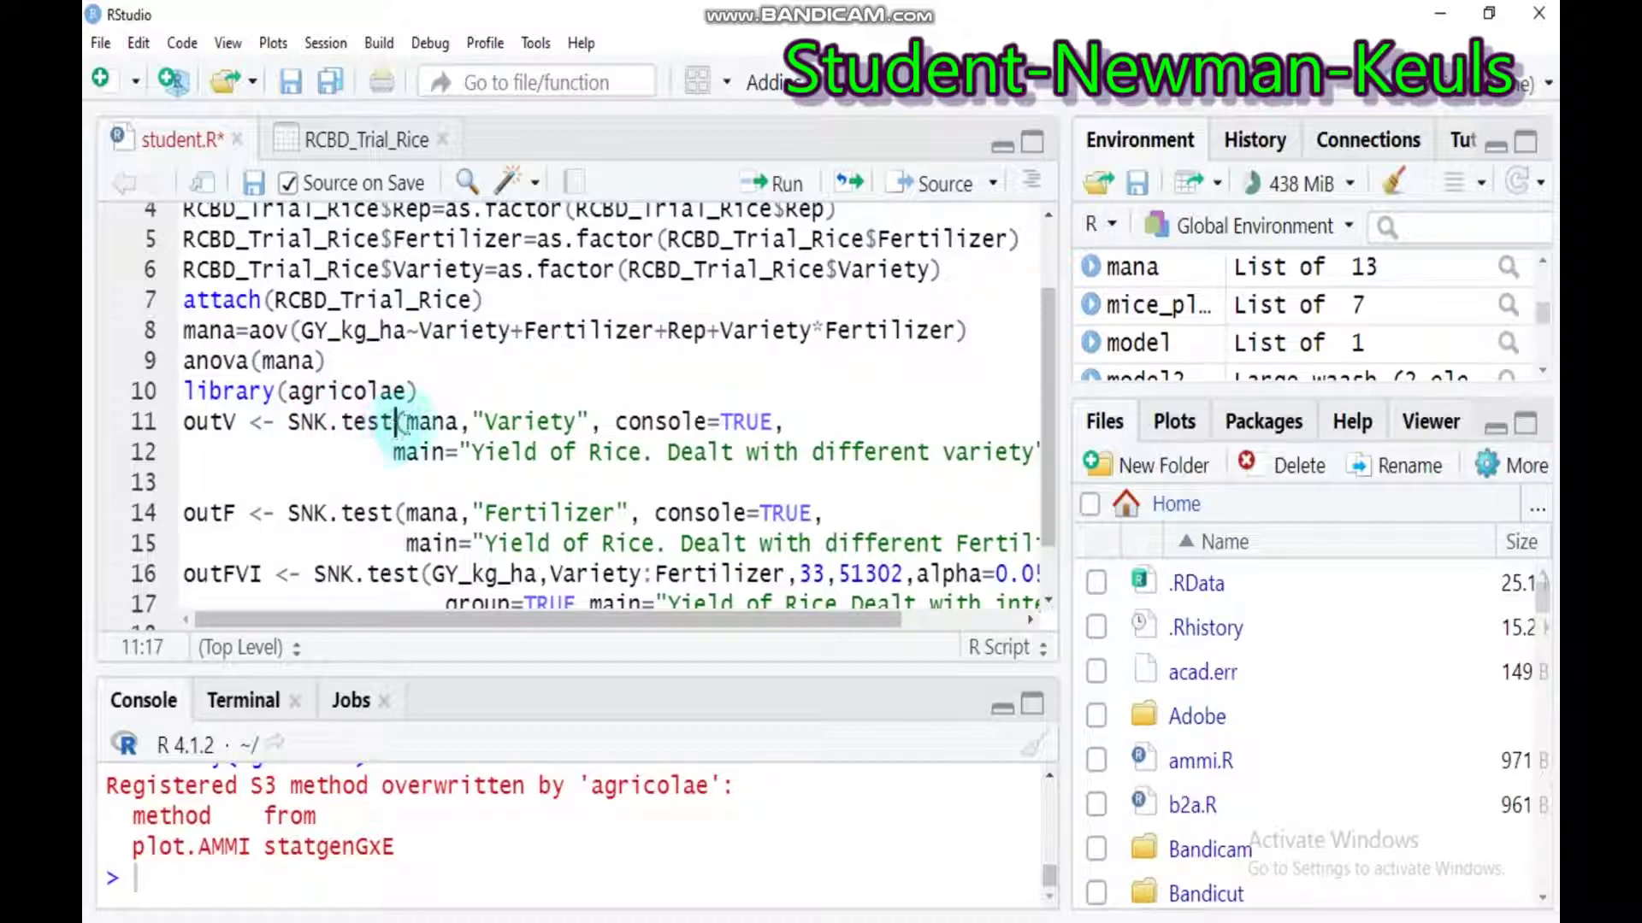
{"action": "left_click", "coordinate": [785, 186]}
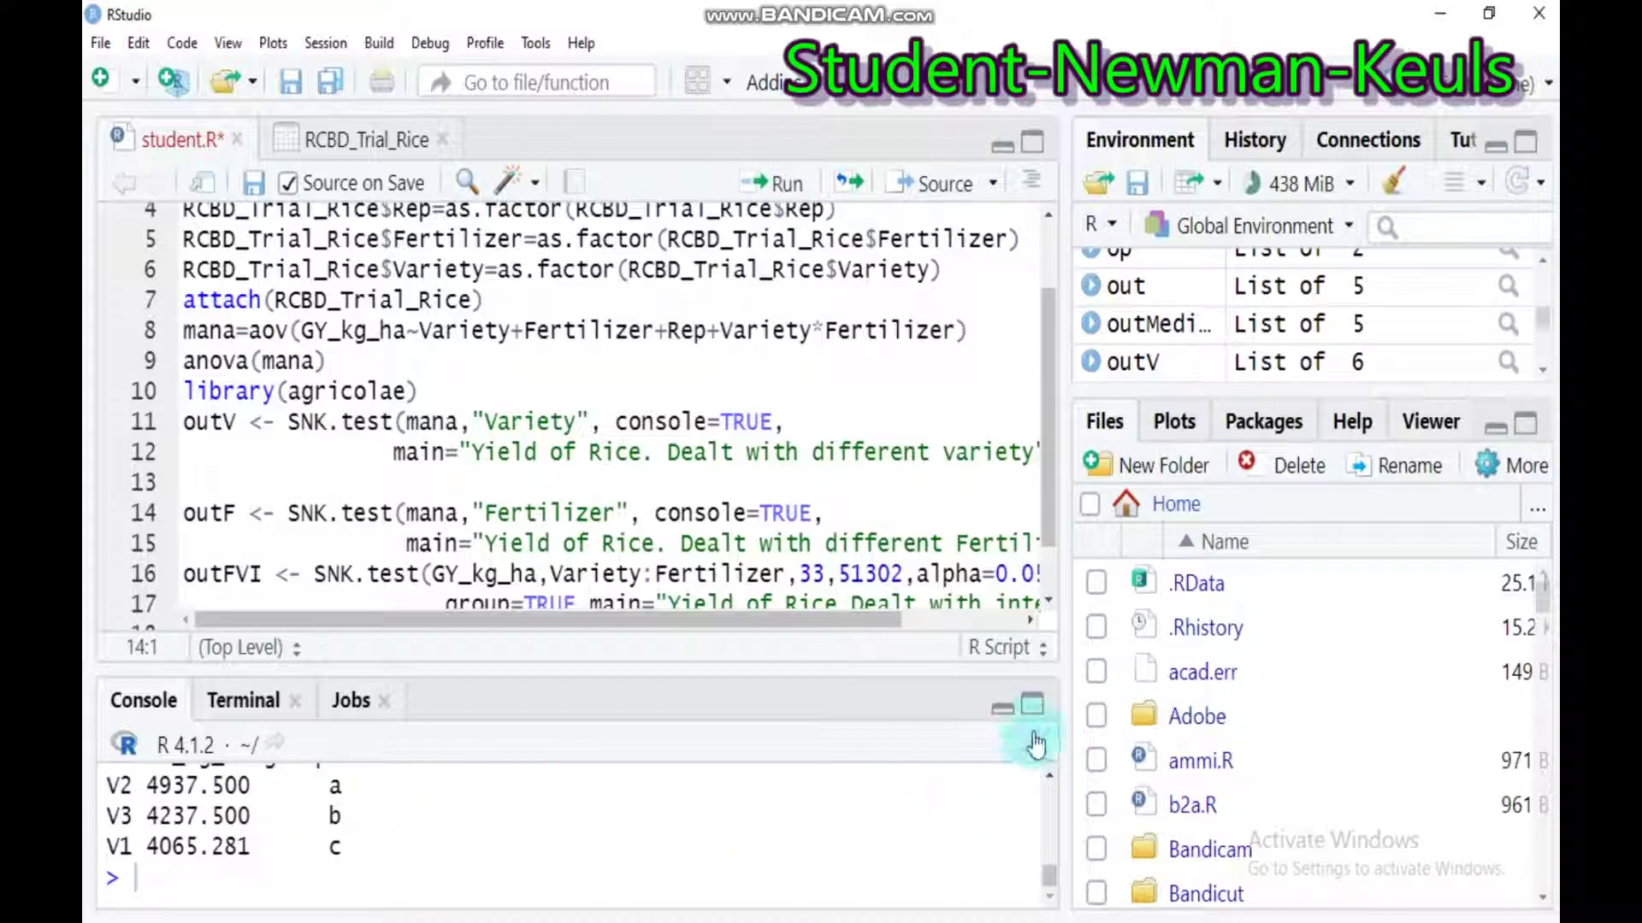
Examine the Variety test output in the enlarged console, including the study title, variety means, critical range and letter groups
{"action": "left_click", "coordinate": [1032, 707]}
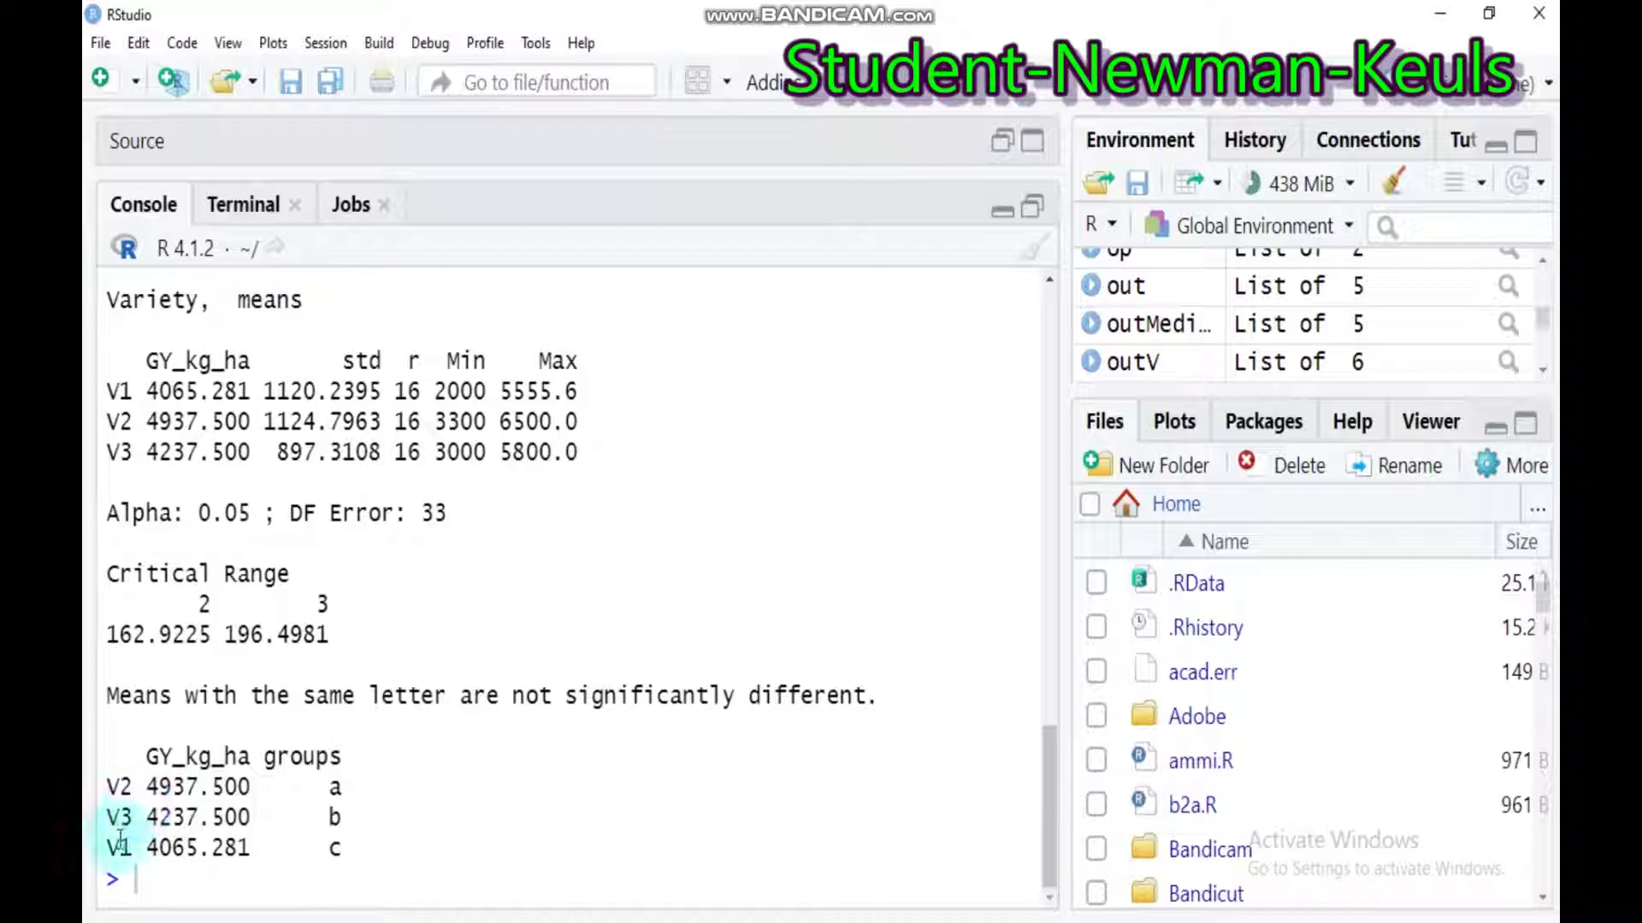
{"action": "left_click", "coordinate": [1034, 212]}
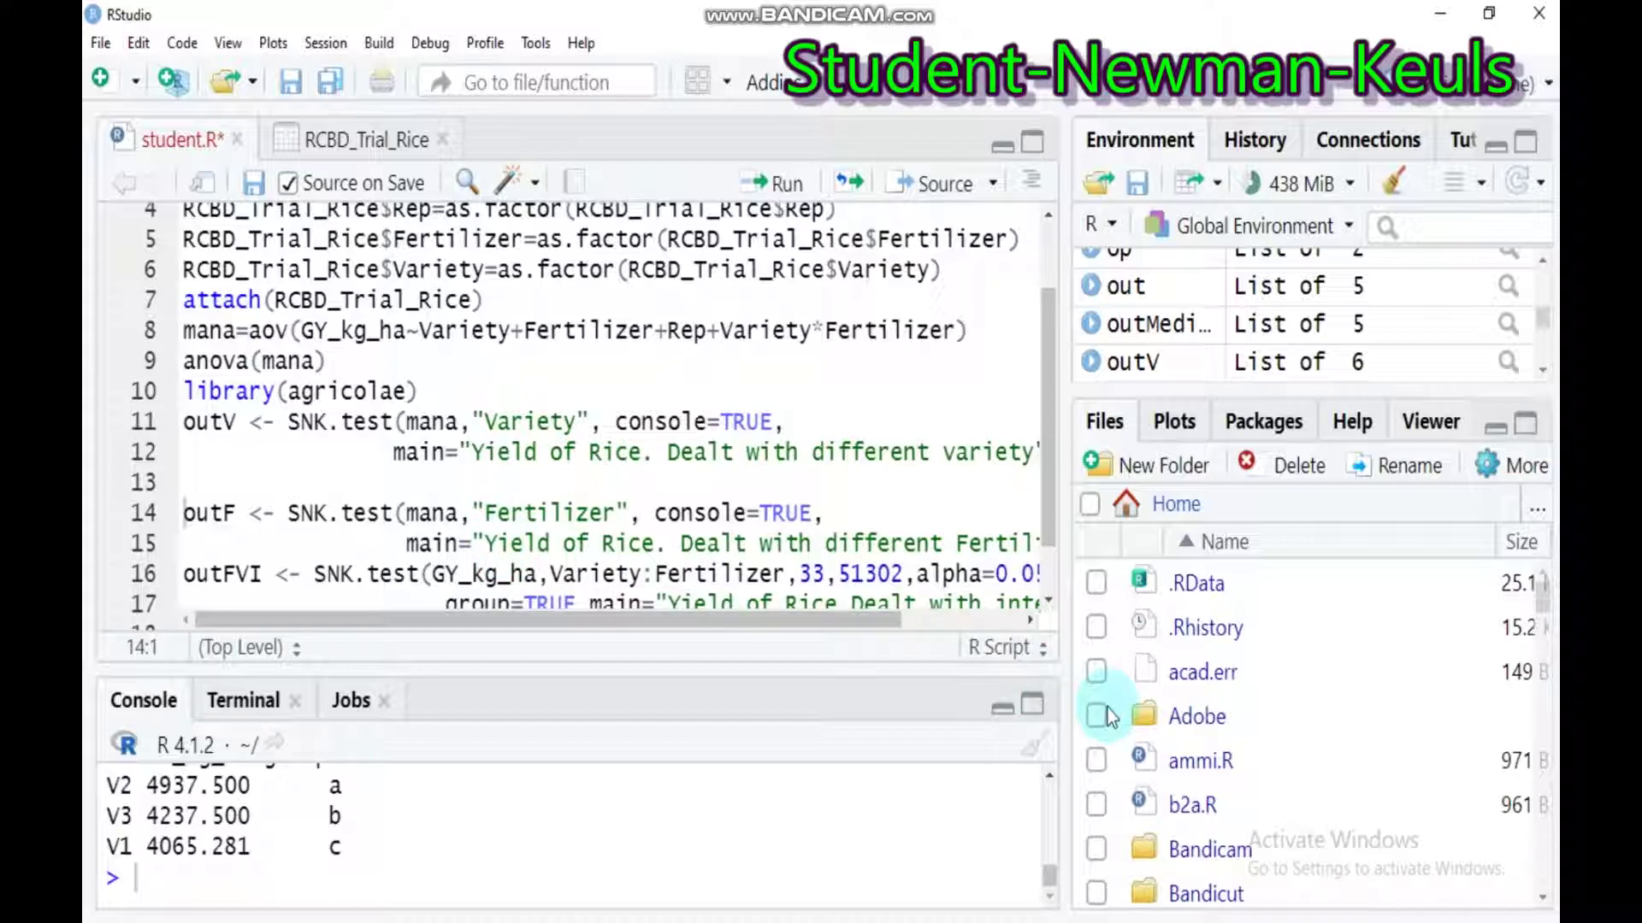
{"action": "left_click", "coordinate": [1032, 708]}
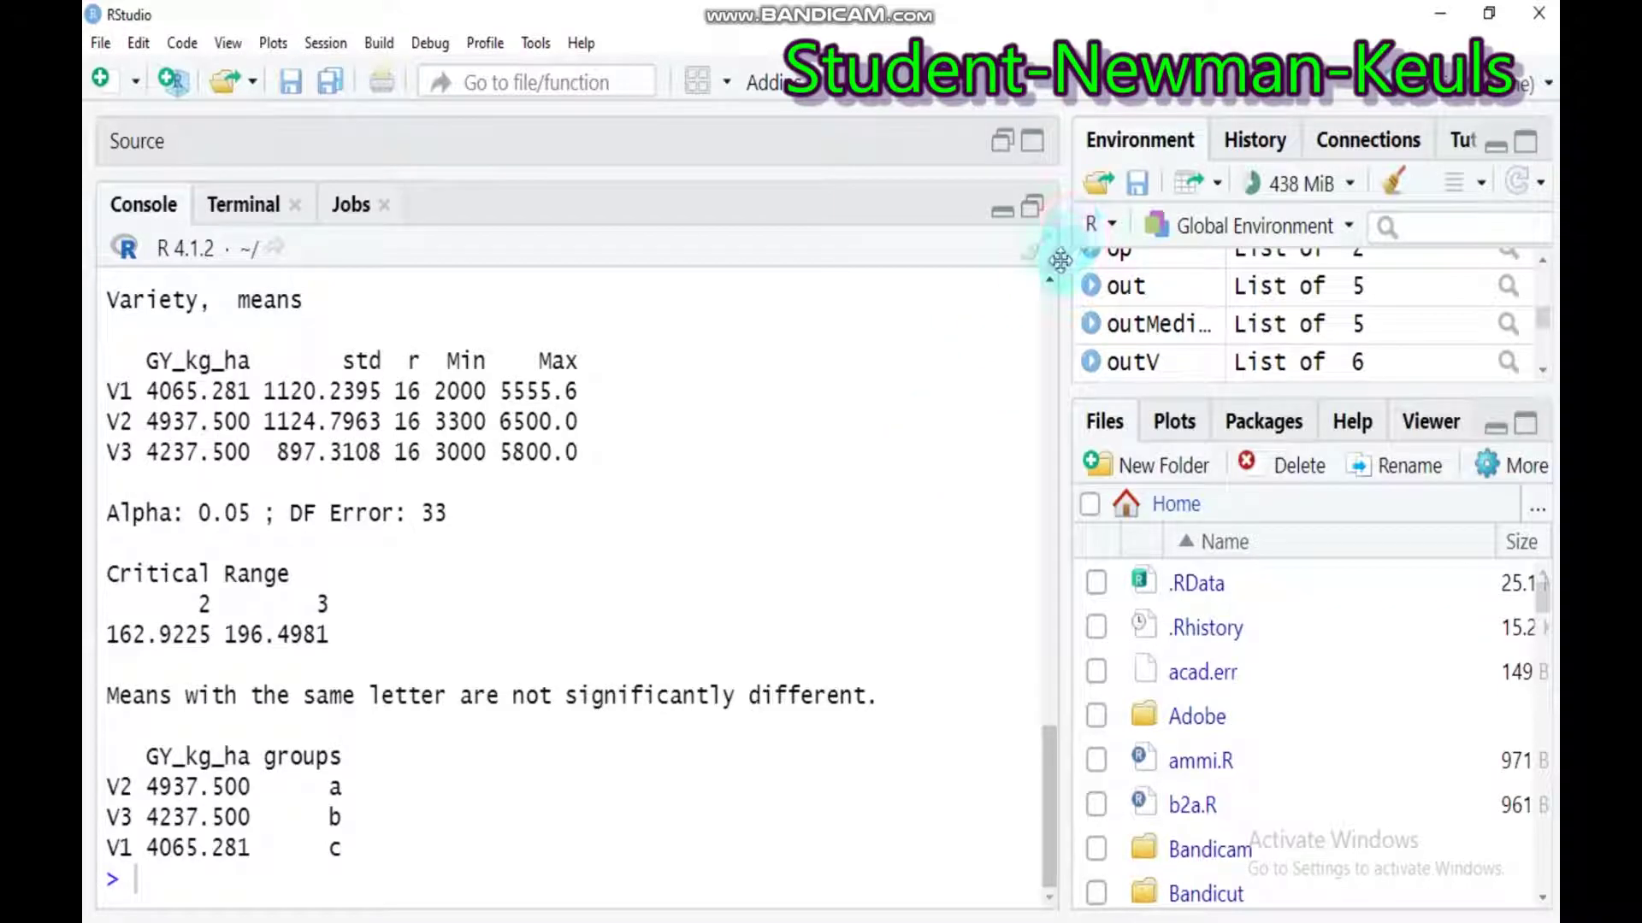
{"action": "scroll", "coordinate": [1053, 284], "scroll_direction": "up", "scroll_amount": 4}
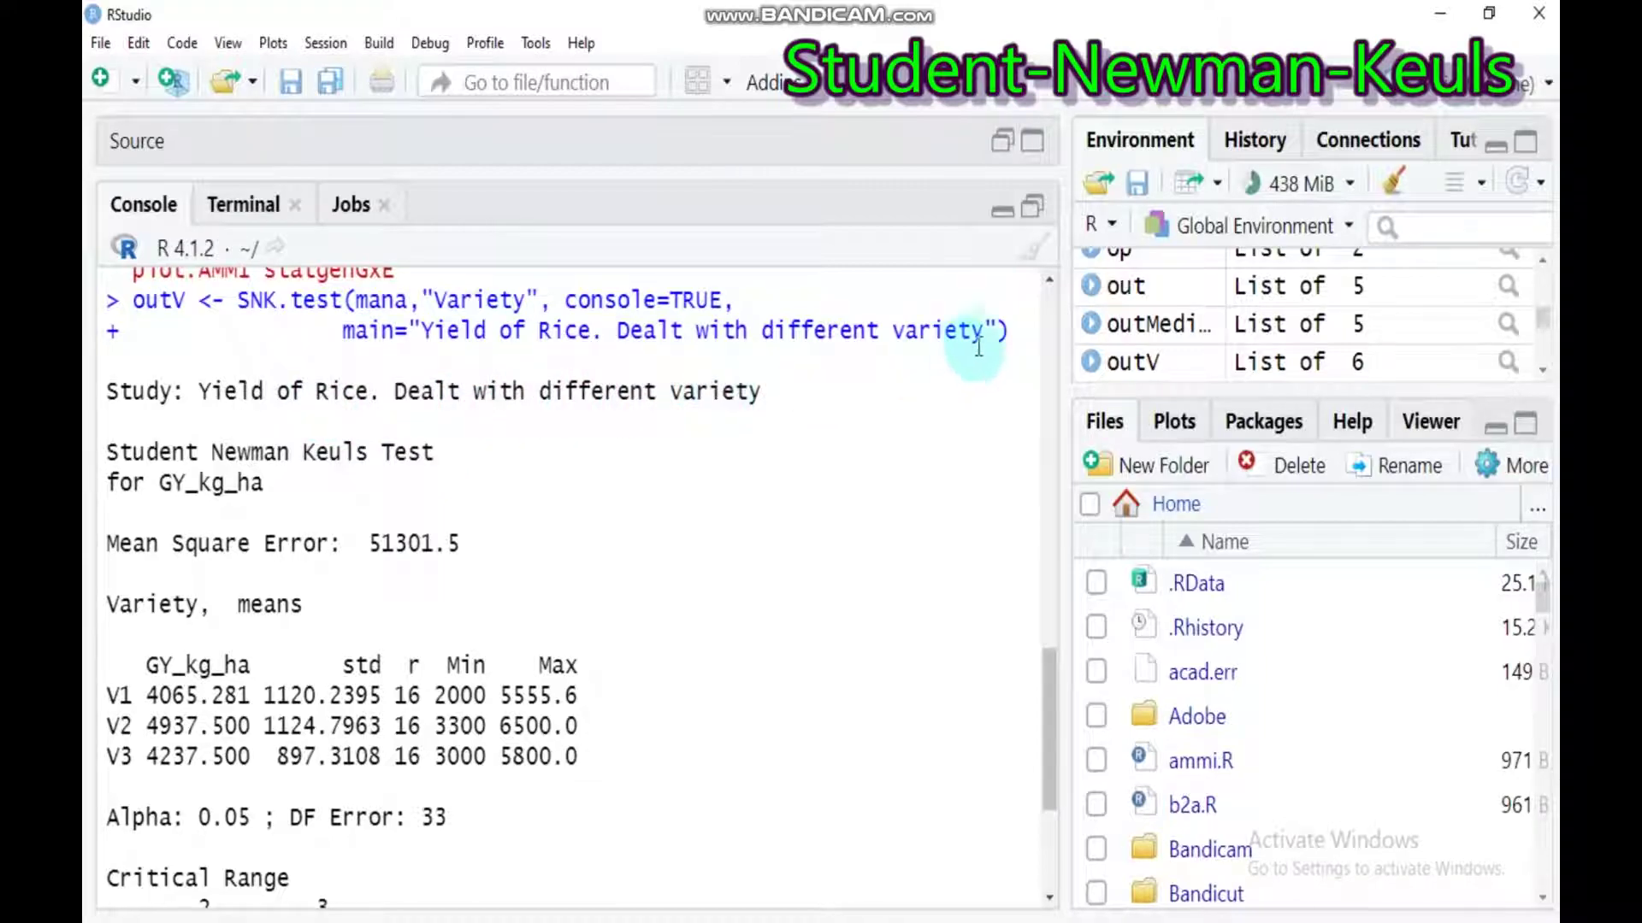
{"action": "left_click", "coordinate": [1031, 210]}
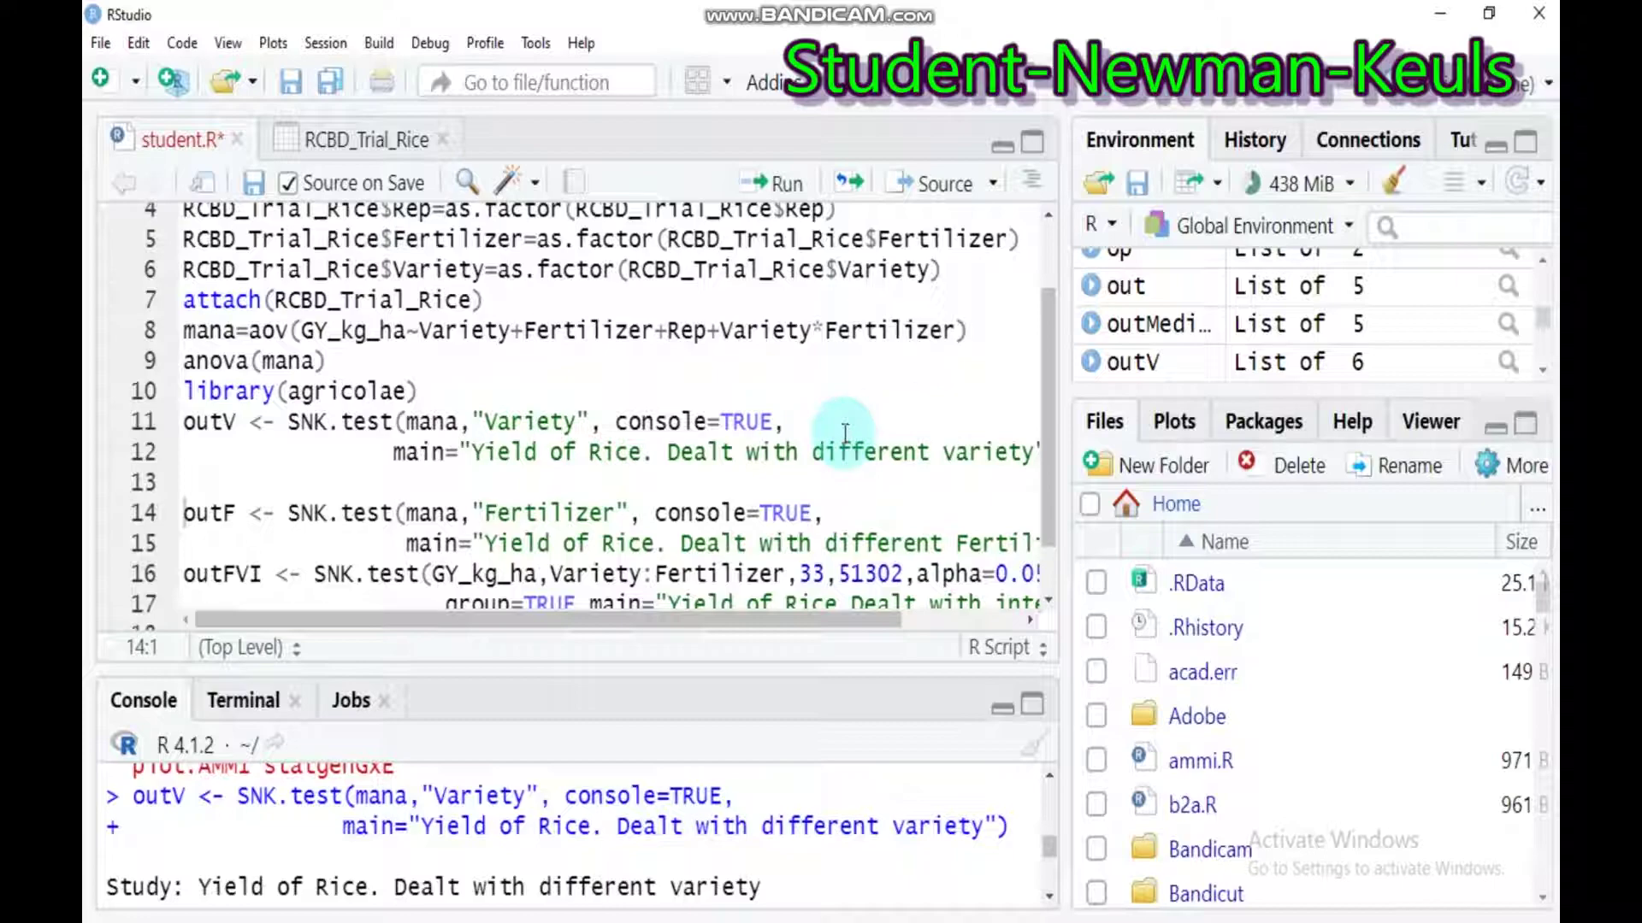
Run the SNK.test on mana for Fertilizer, storing the result in outF
{"action": "left_click", "coordinate": [510, 514]}
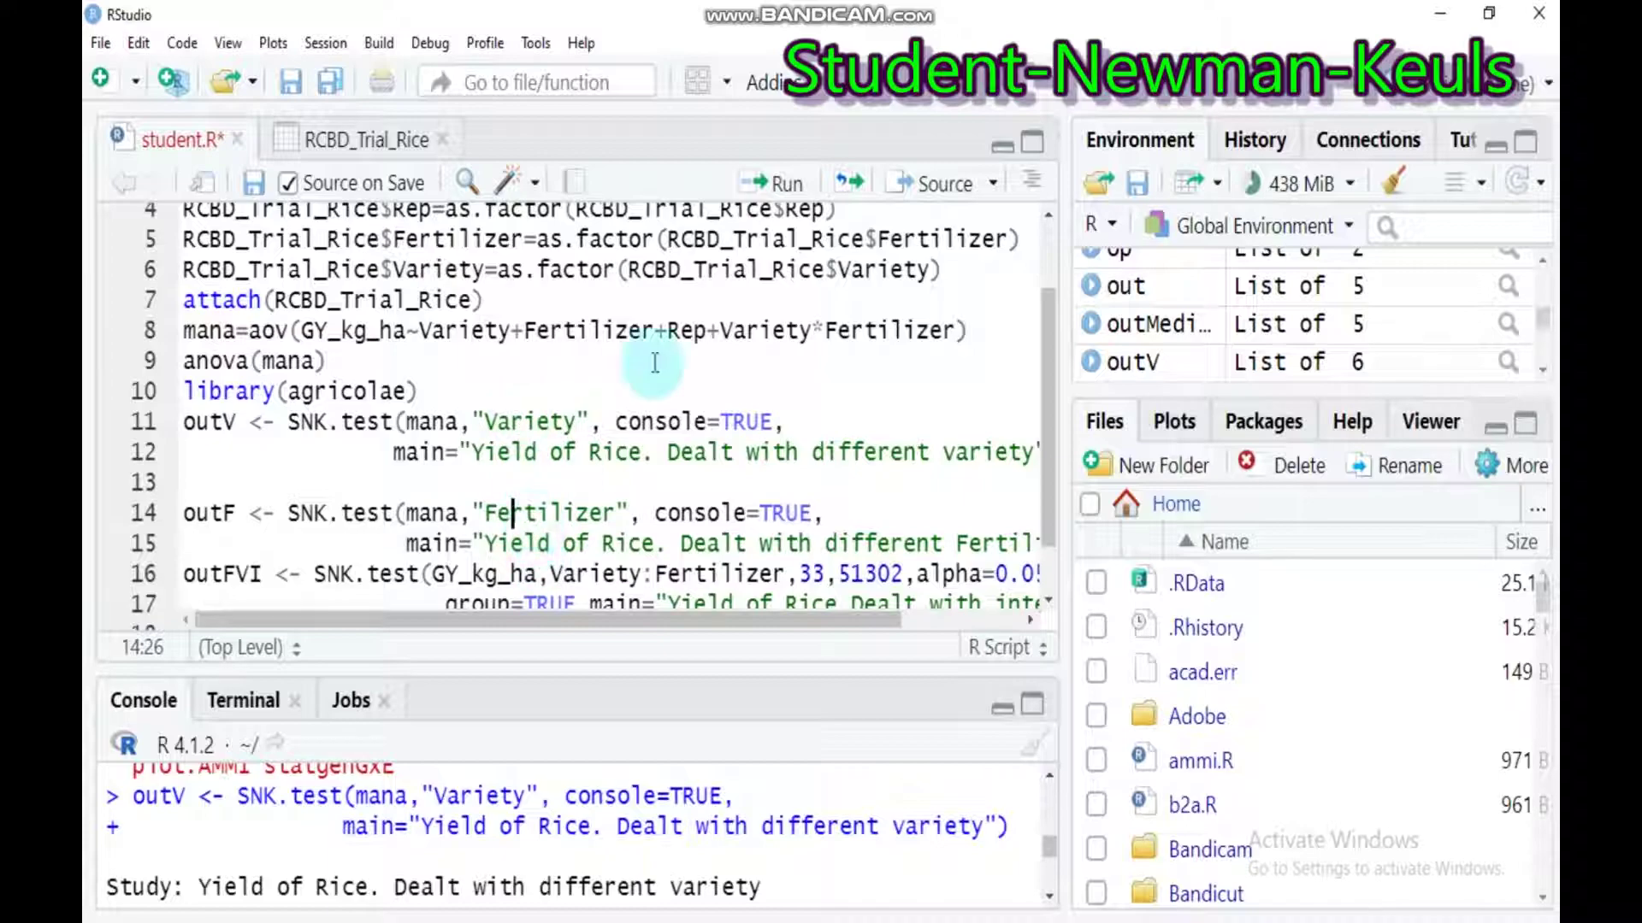
{"action": "left_click", "coordinate": [780, 185]}
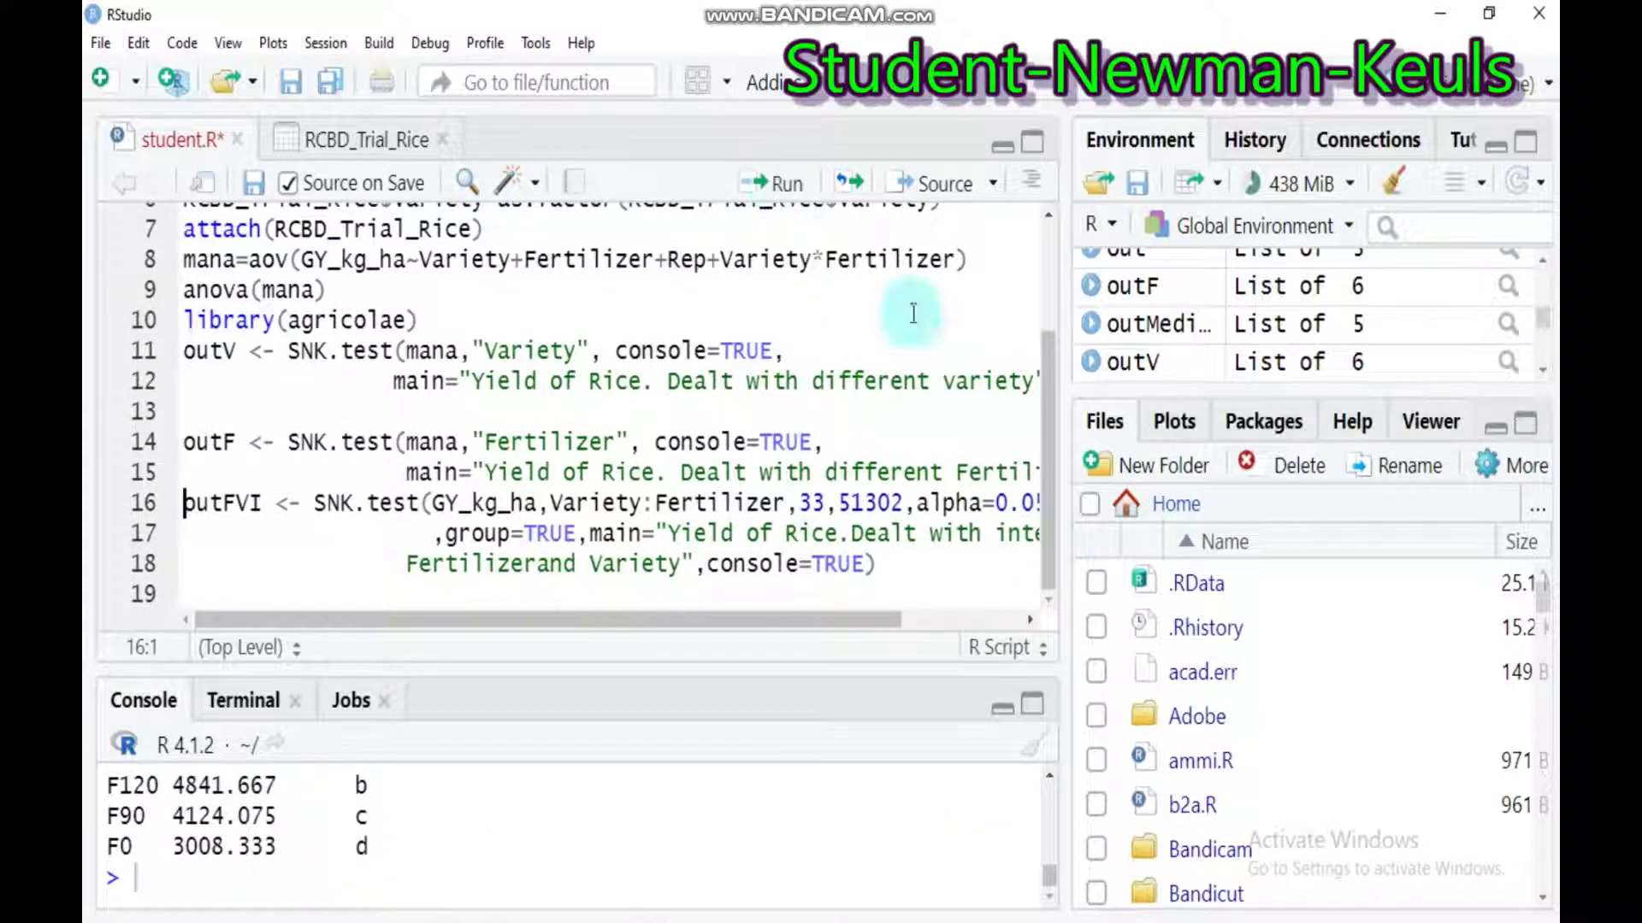
Review the Fertilizer test's means and letter groups, and check the residual degrees of freedom and mean square in the ANOVA table
{"action": "left_click", "coordinate": [1033, 704]}
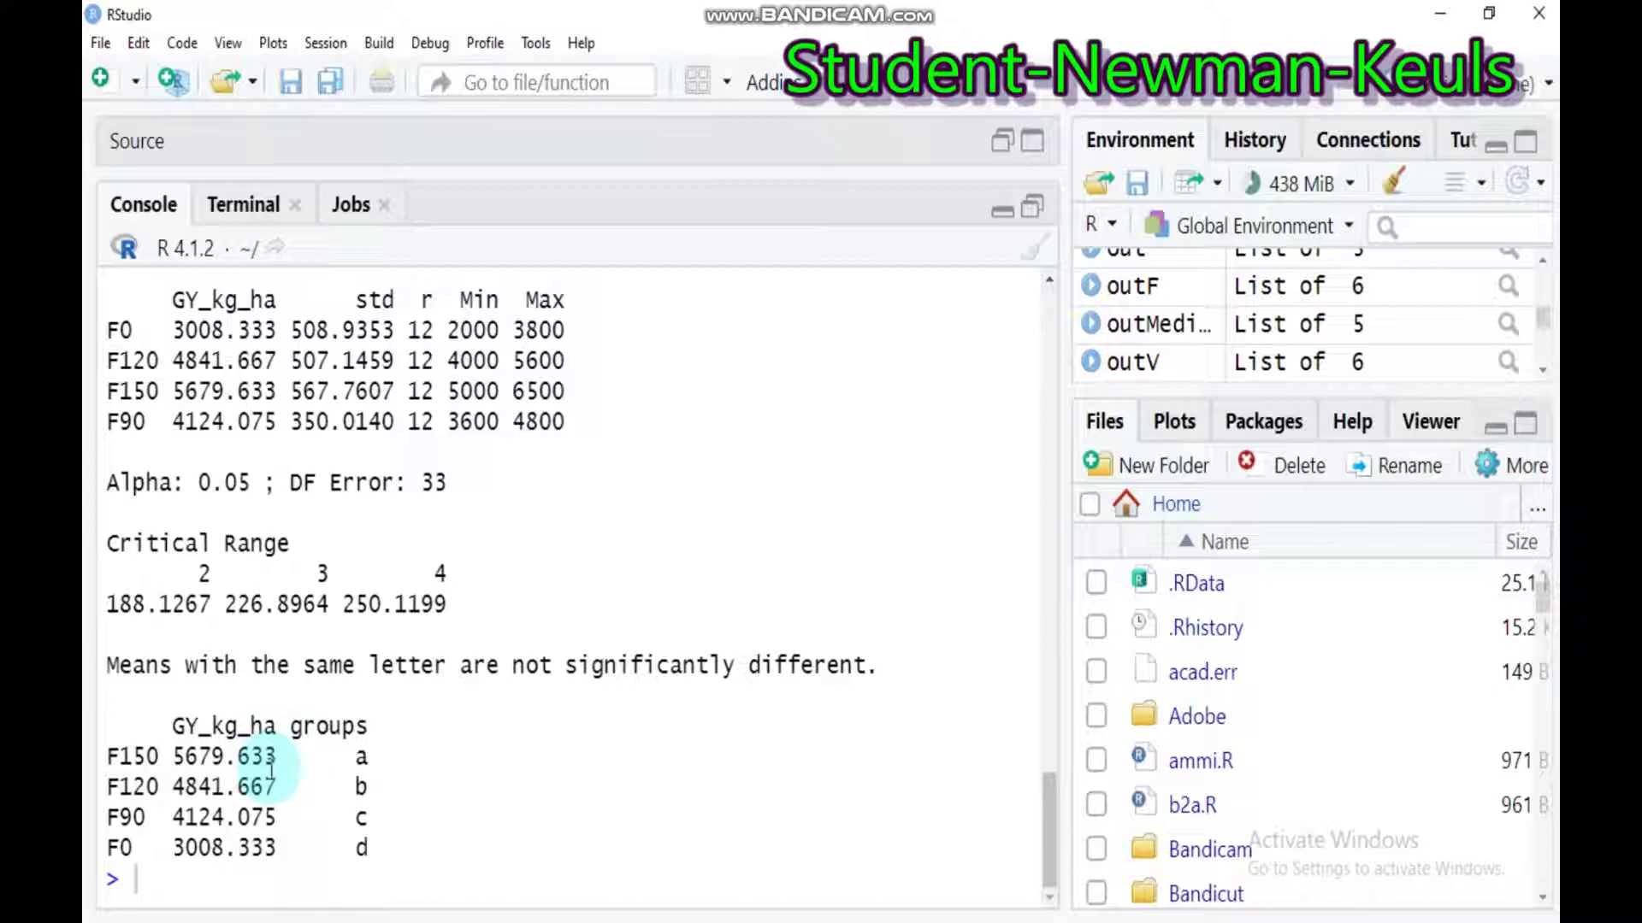
{"action": "left_click", "coordinate": [1034, 210]}
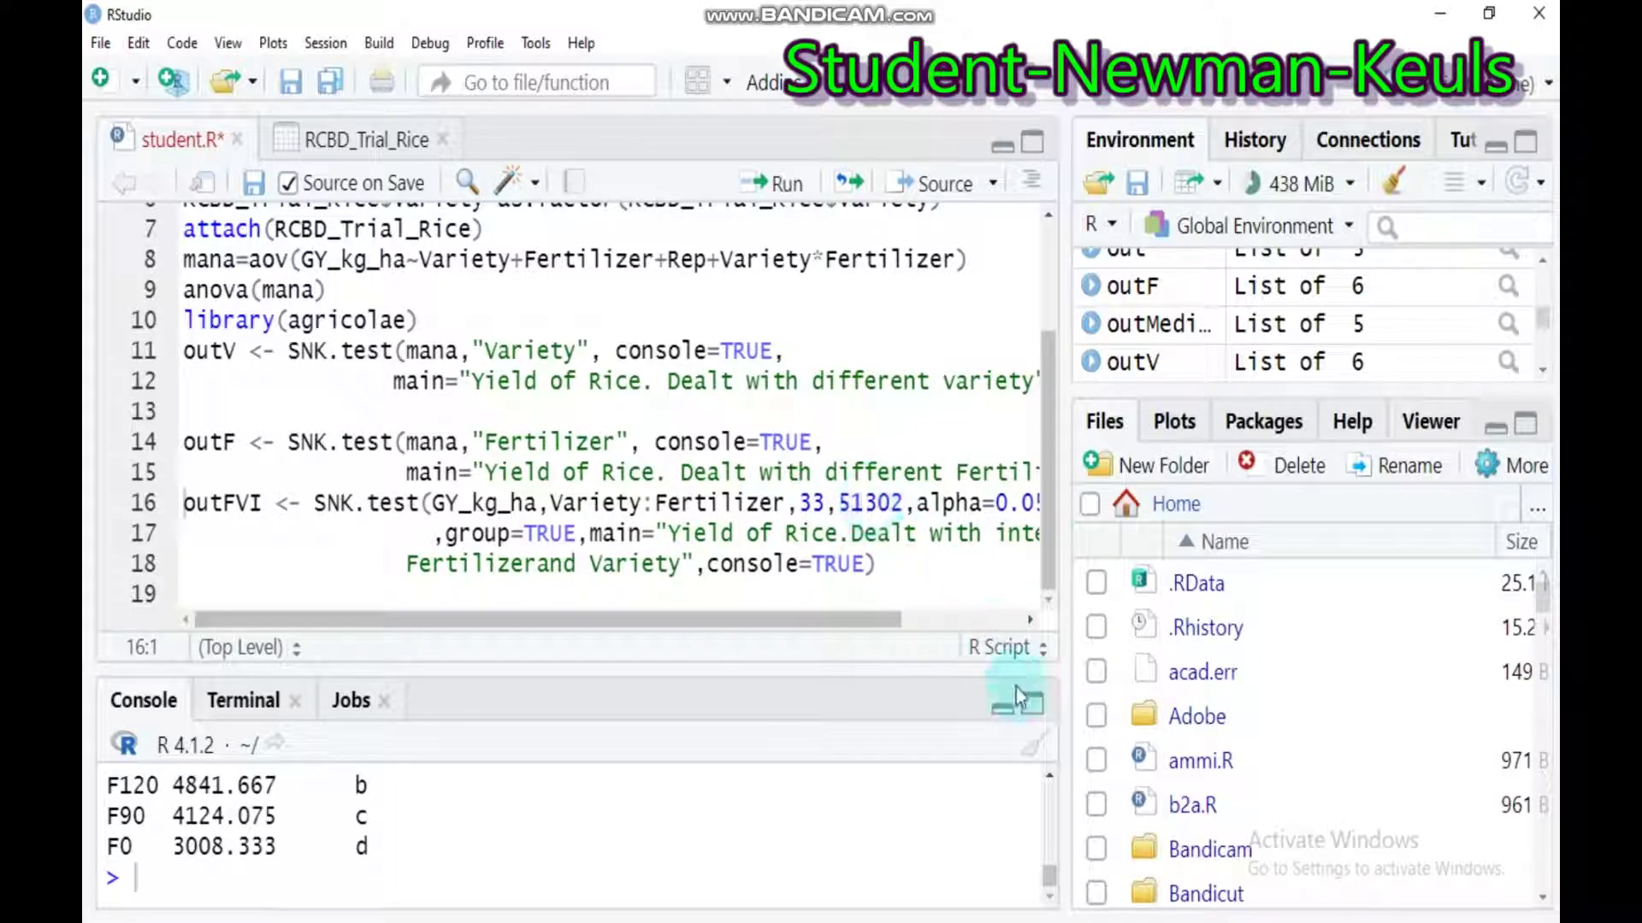
{"action": "left_click", "coordinate": [1032, 710]}
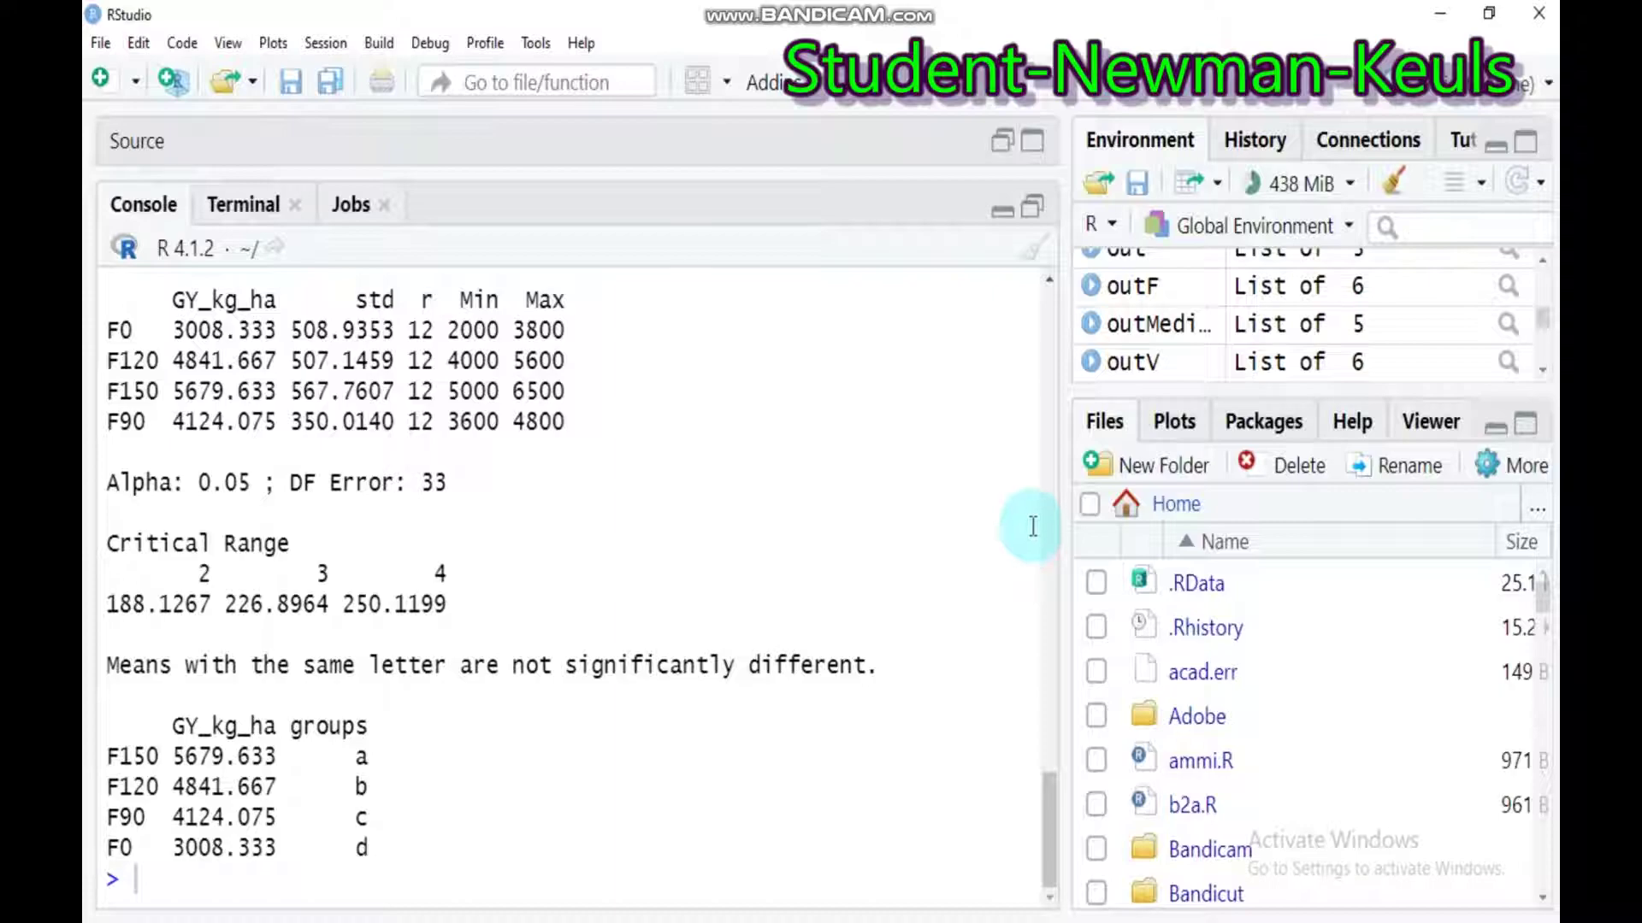
{"action": "scroll", "coordinate": [1048, 337], "scroll_direction": "up", "scroll_amount": 15}
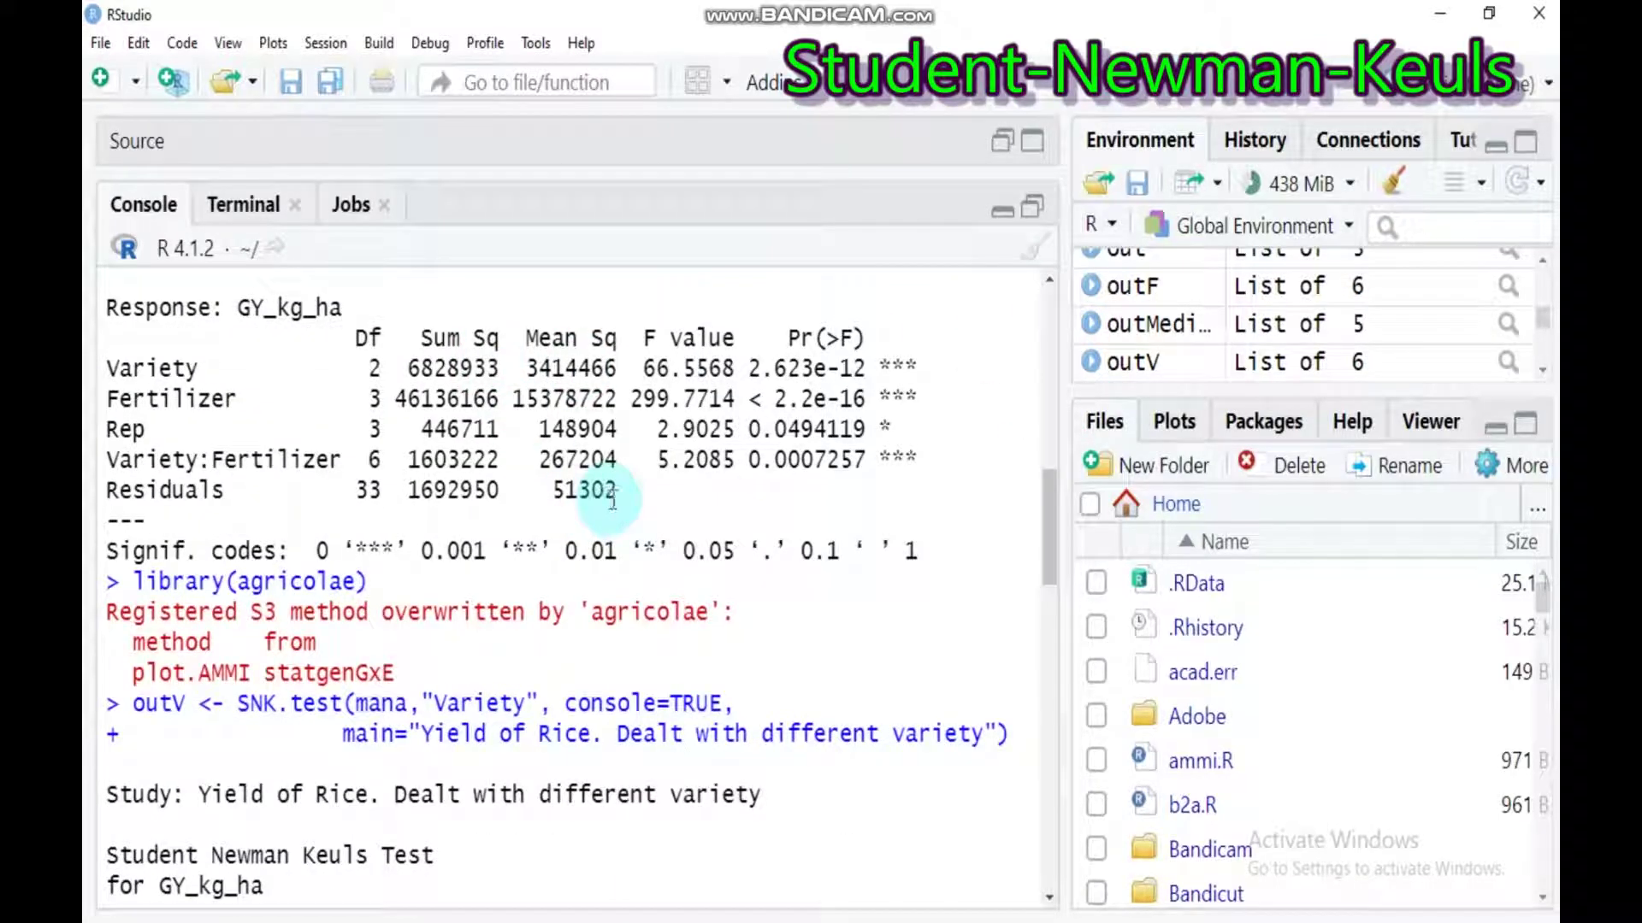
{"action": "left_click_drag", "start_coordinate": [621, 496], "coordinate": [551, 491]}
{"action": "left_click_drag", "start_coordinate": [384, 491], "coordinate": [362, 492]}
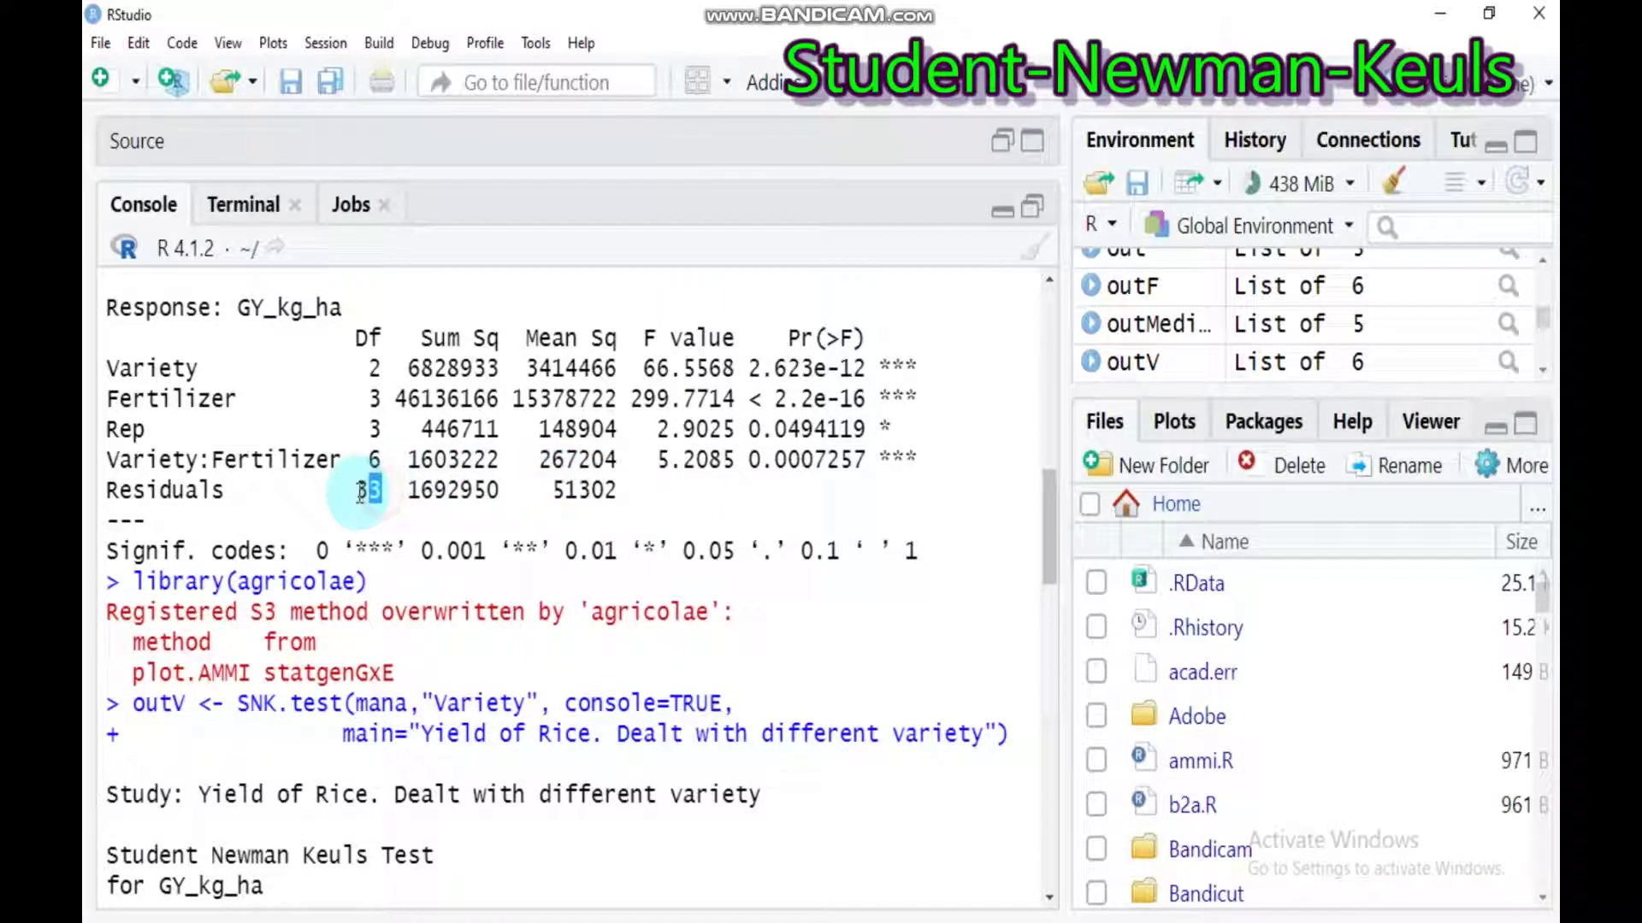
{"action": "left_click_drag", "start_coordinate": [602, 521], "coordinate": [560, 499]}
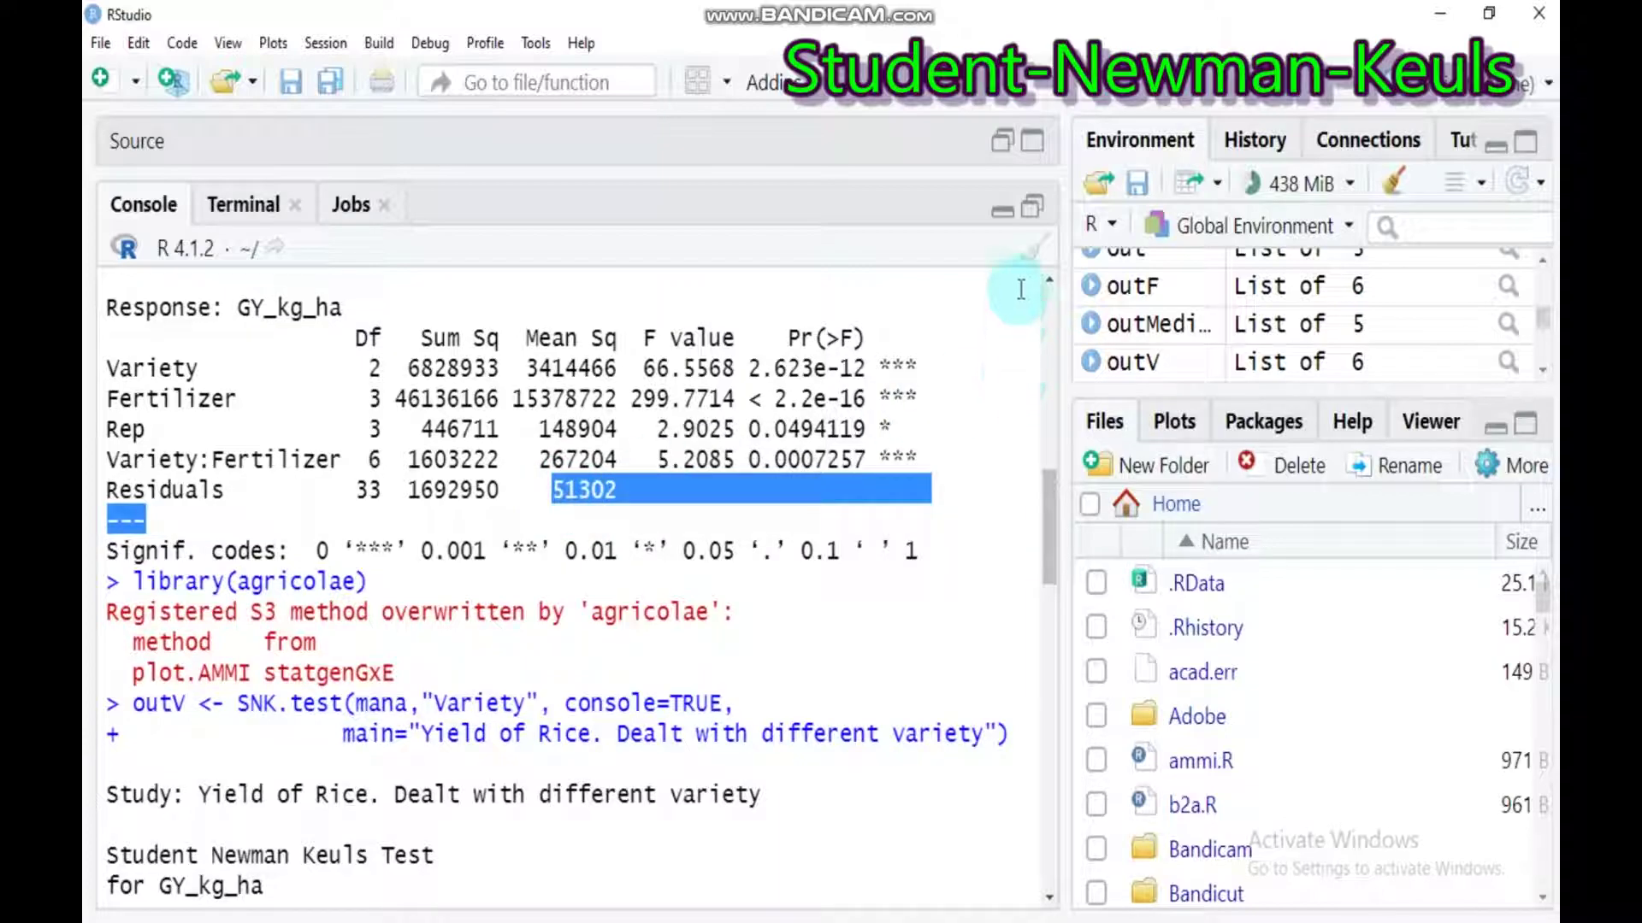
{"action": "left_click", "coordinate": [1033, 212]}
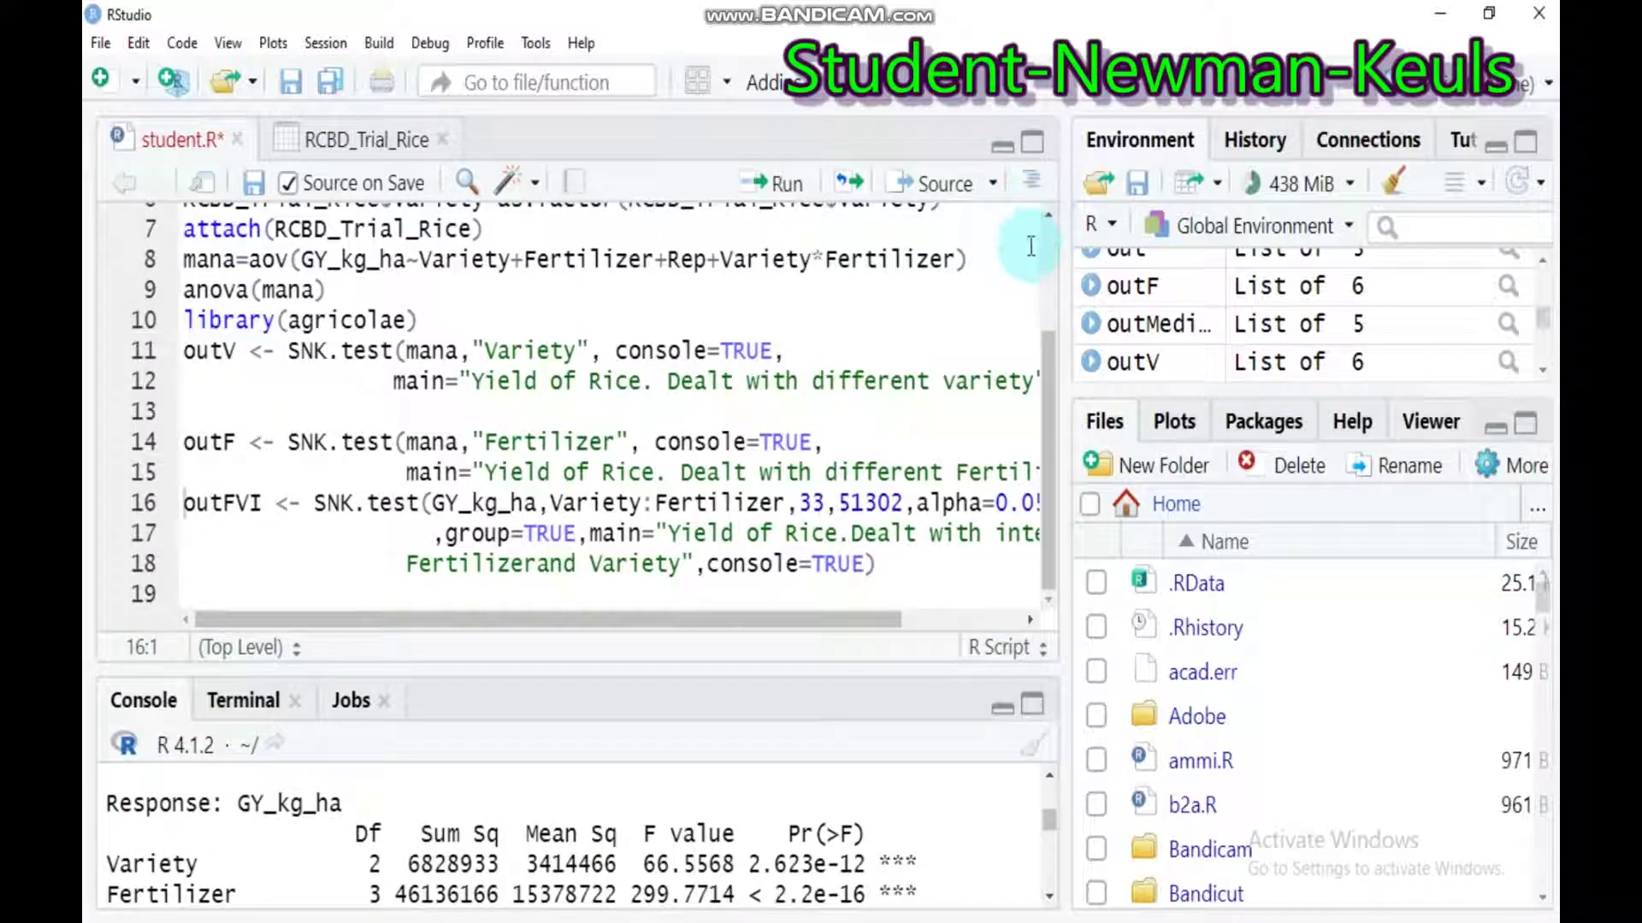
Run the SNK.test on GY_kg_ha for the Variety:Fertilizer interaction at alpha 0.05, storing it in outFVI, and review its letter groups in the enlarged console
{"action": "left_click", "coordinate": [939, 534]}
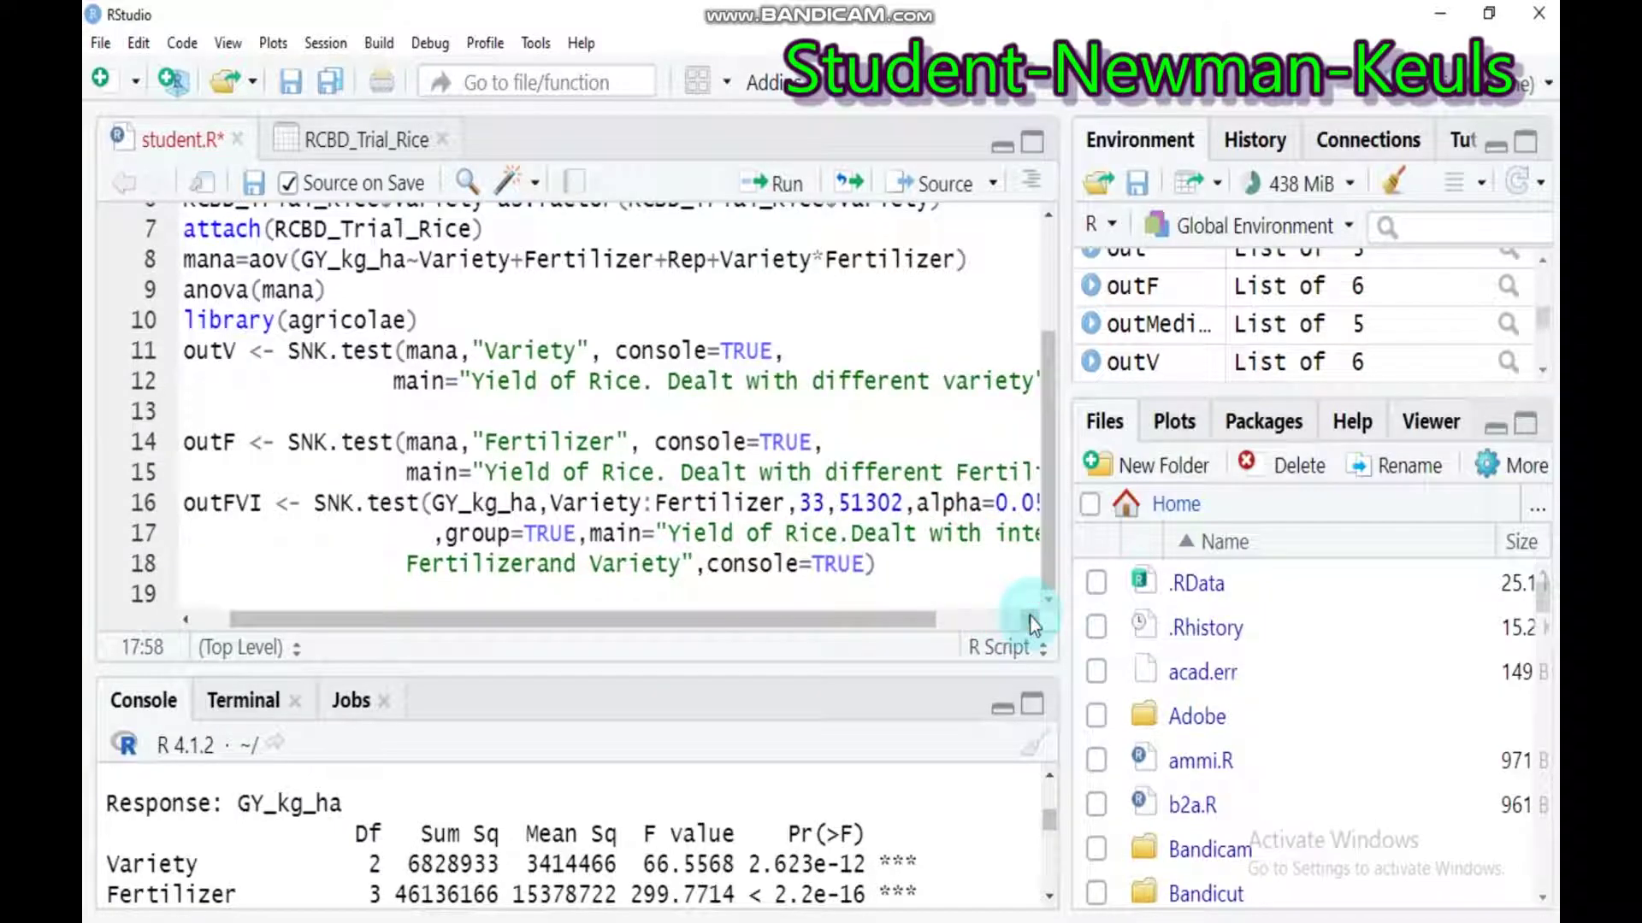
{"action": "left_click", "coordinate": [1031, 620]}
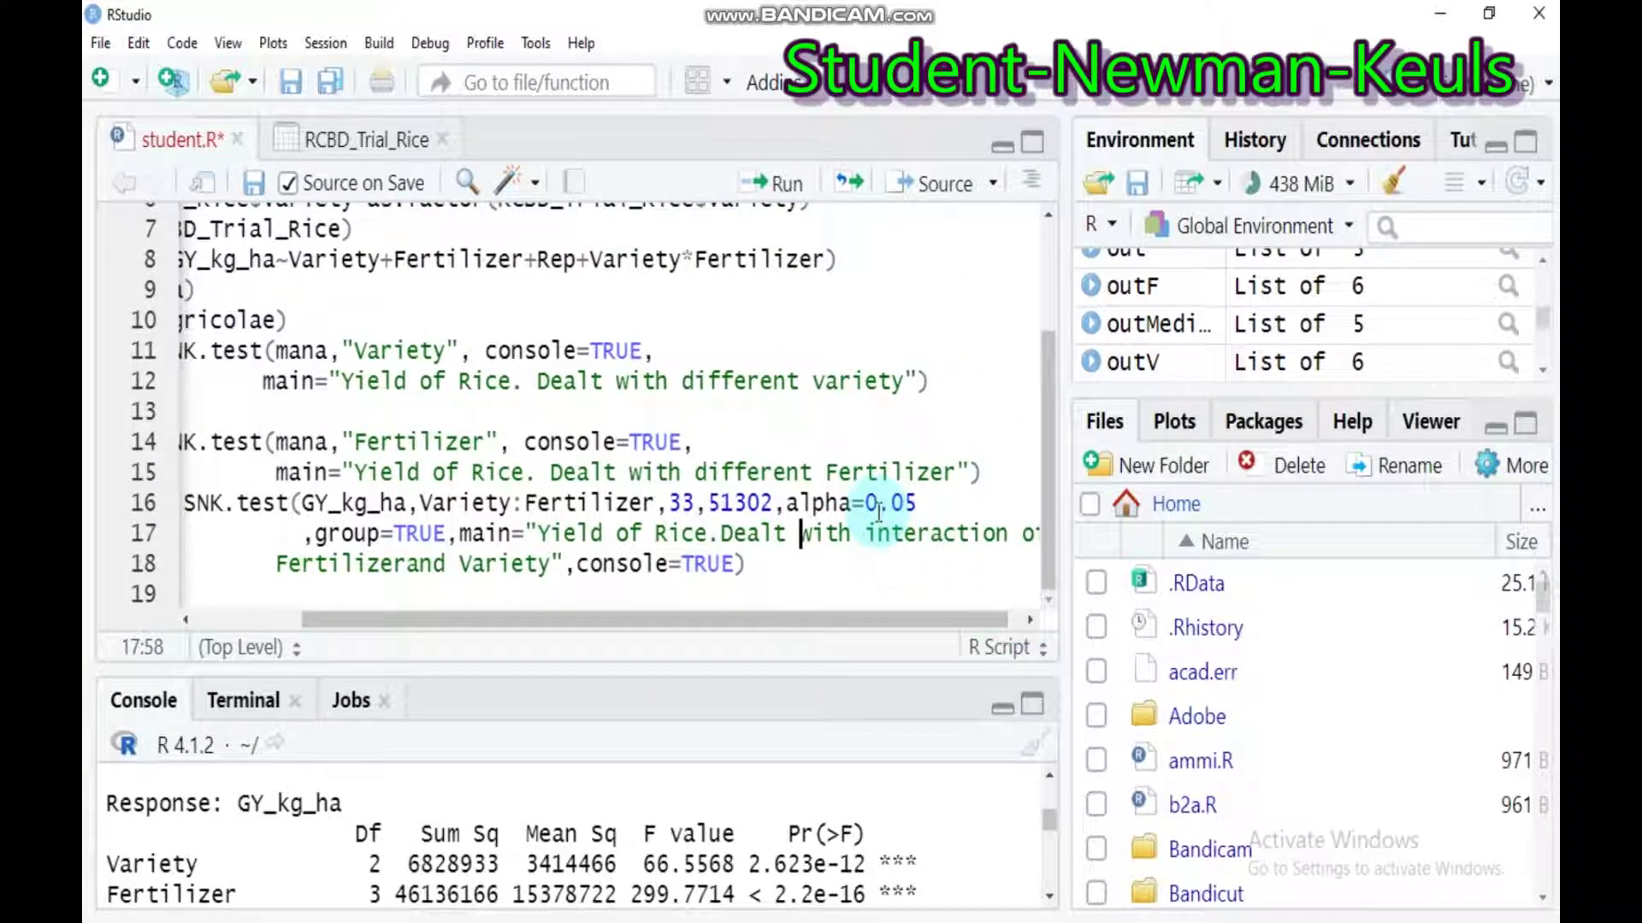
{"action": "left_click", "coordinate": [746, 569]}
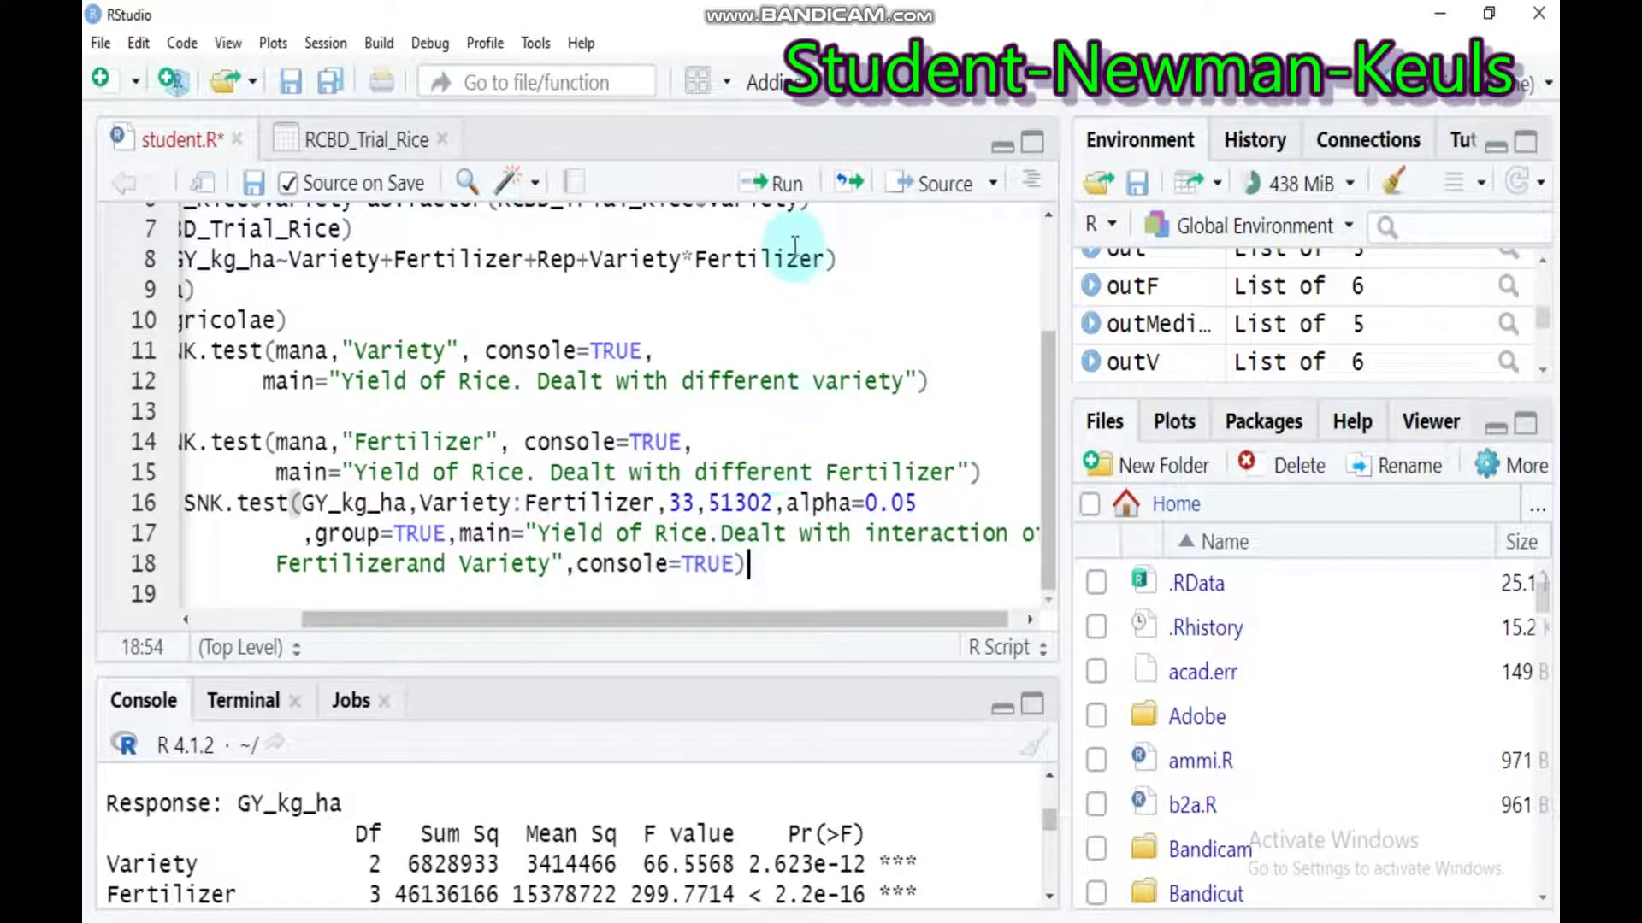
{"action": "left_click", "coordinate": [783, 195]}
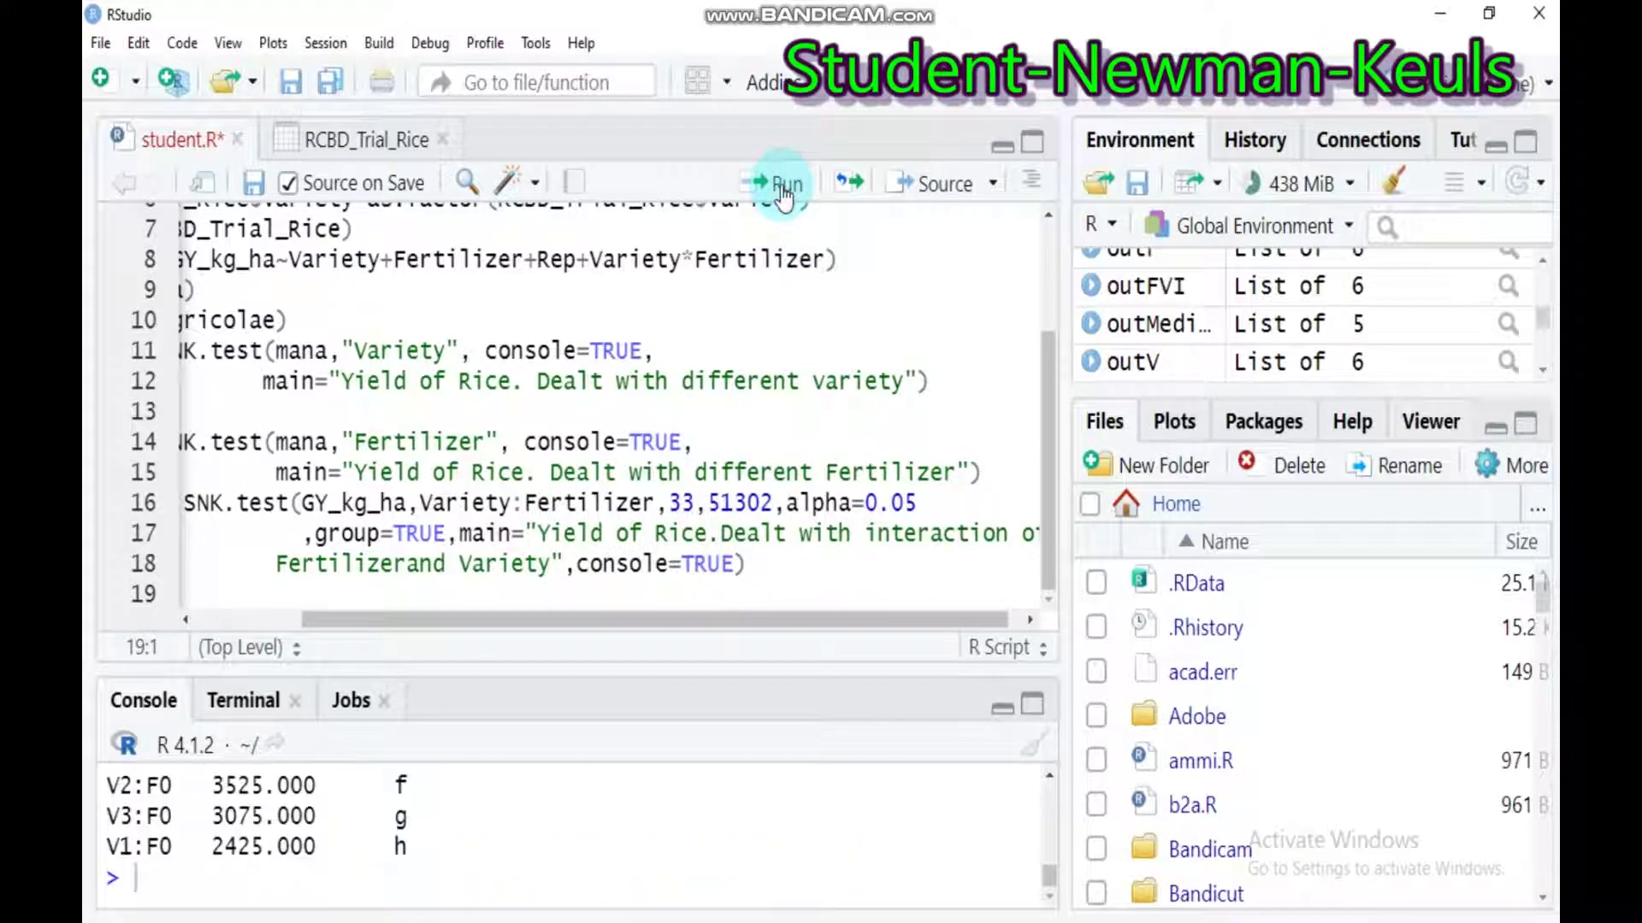
{"action": "left_click", "coordinate": [1032, 706]}
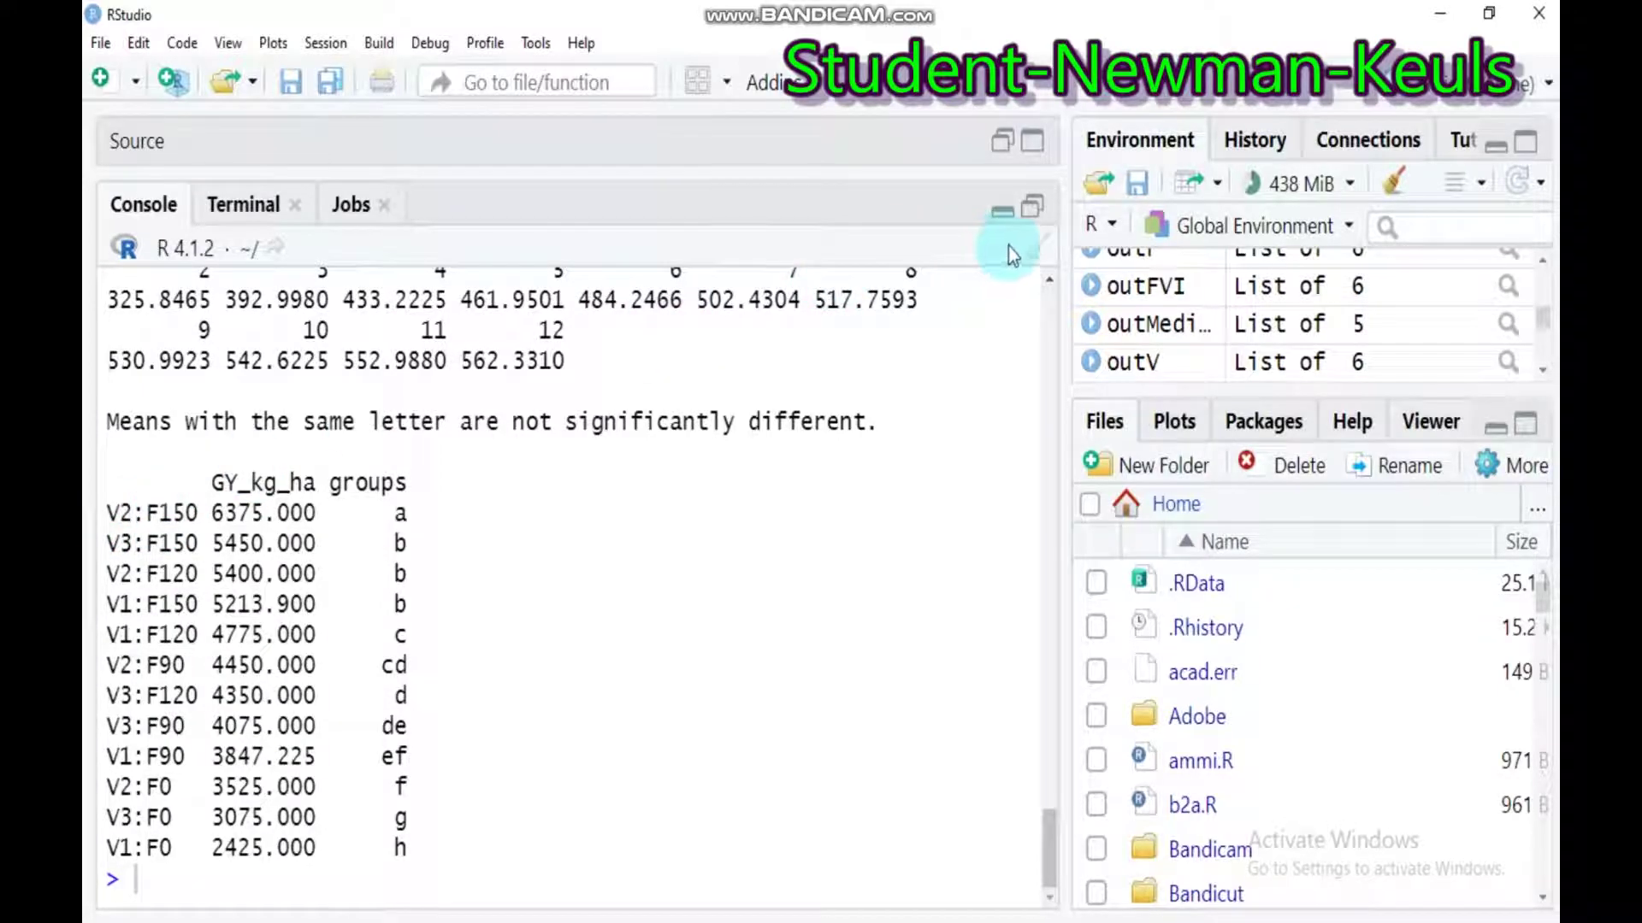
{"action": "left_click", "coordinate": [1030, 210]}
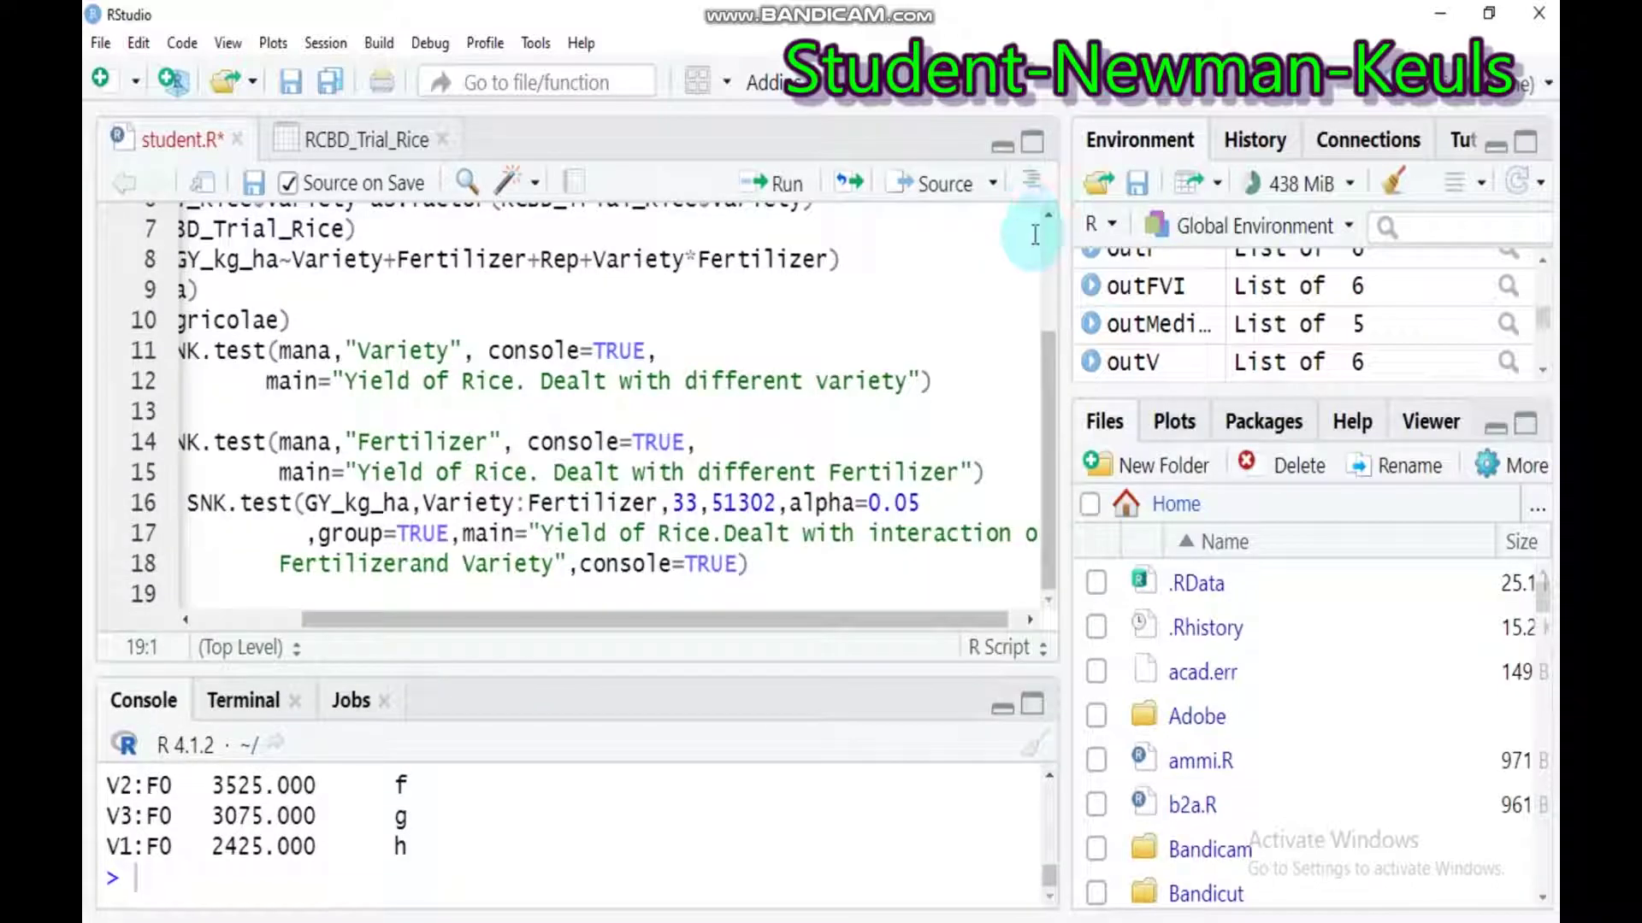